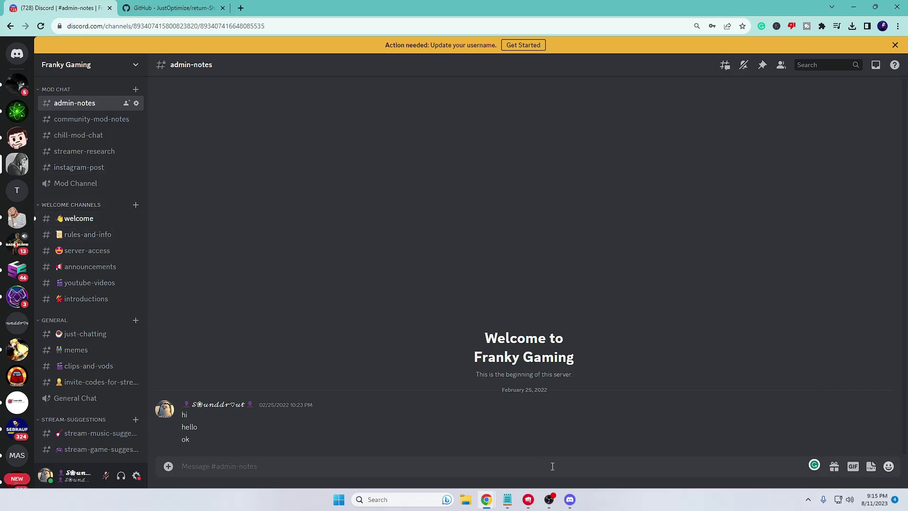
Compare the Franky Gaming channel list in the Discord desktop app with the one in the browser.
click(570, 499)
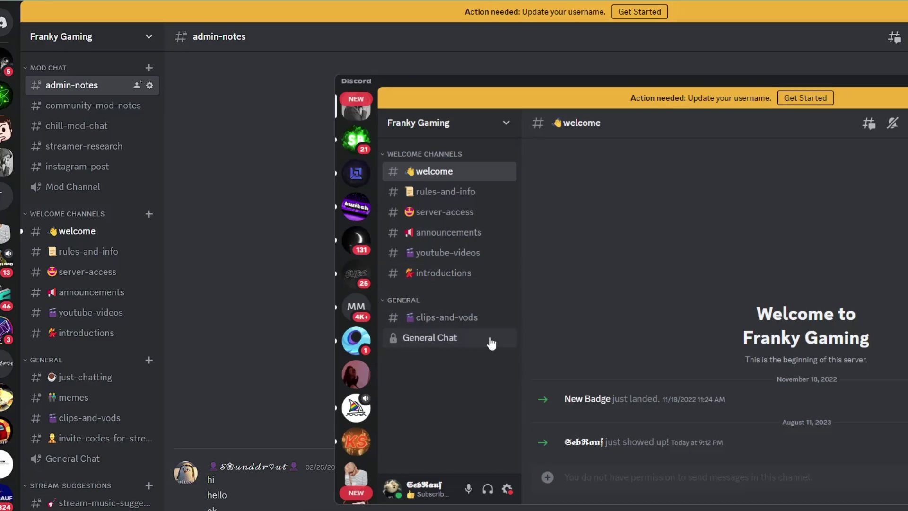
click(240, 123)
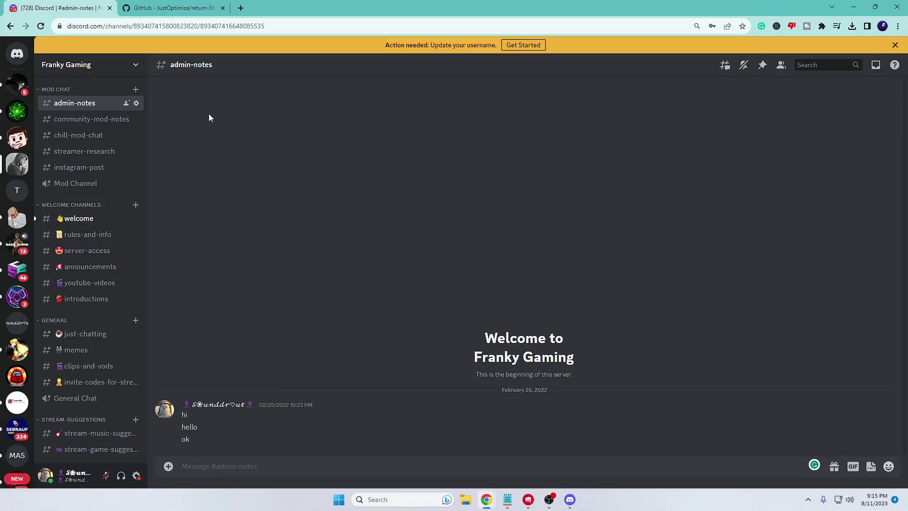
Follow the BetterDiscord link in the return-ShowHiddenChannels README on GitHub and download BetterDiscord v1.9.3.
click(179, 9)
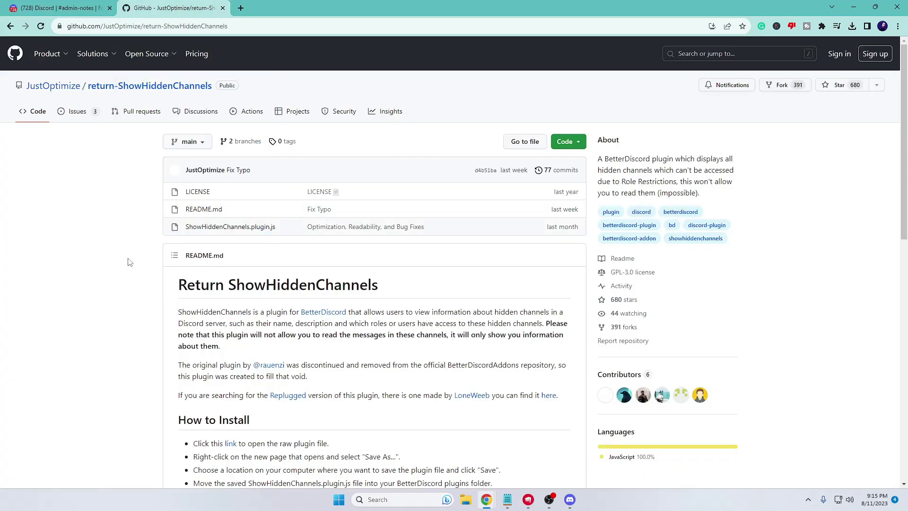
scroll(124, 255, down, 1)
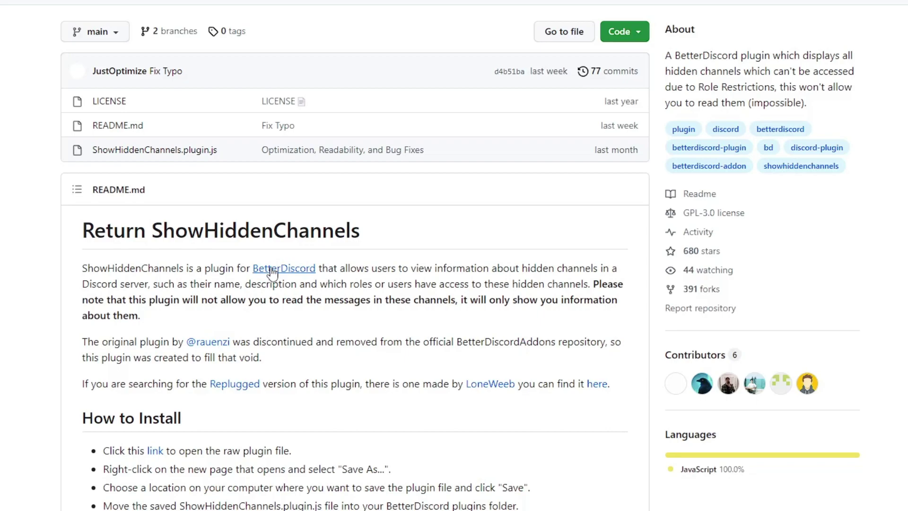
click(272, 268)
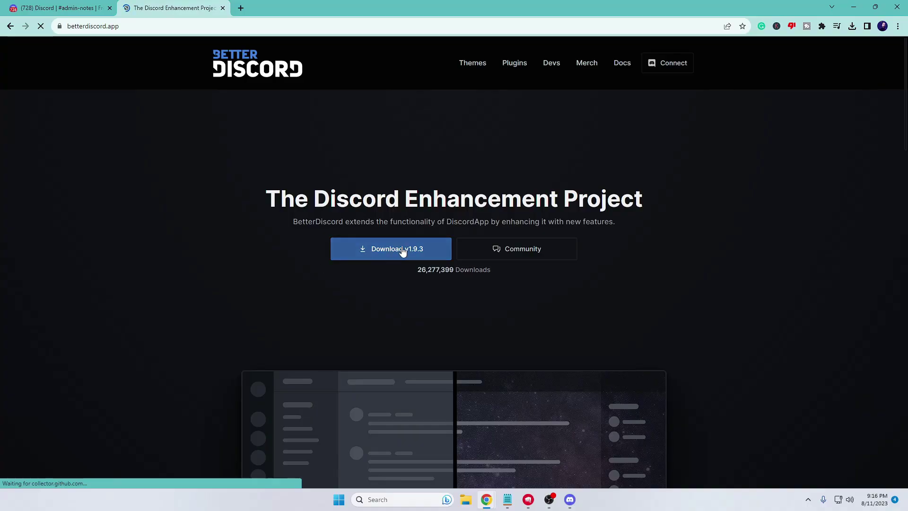
click(403, 251)
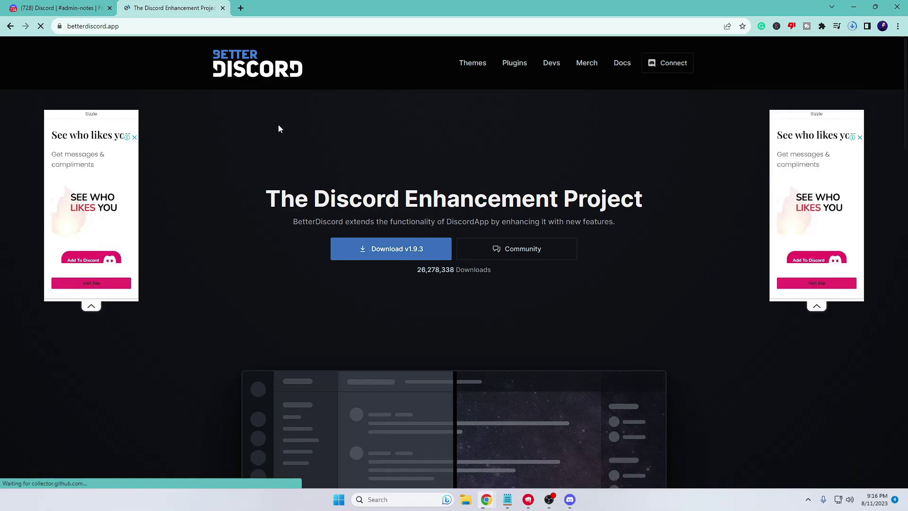
Return to the plugin's GitHub README and launch the downloaded BetterDiscord-Windows.exe.
click(10, 26)
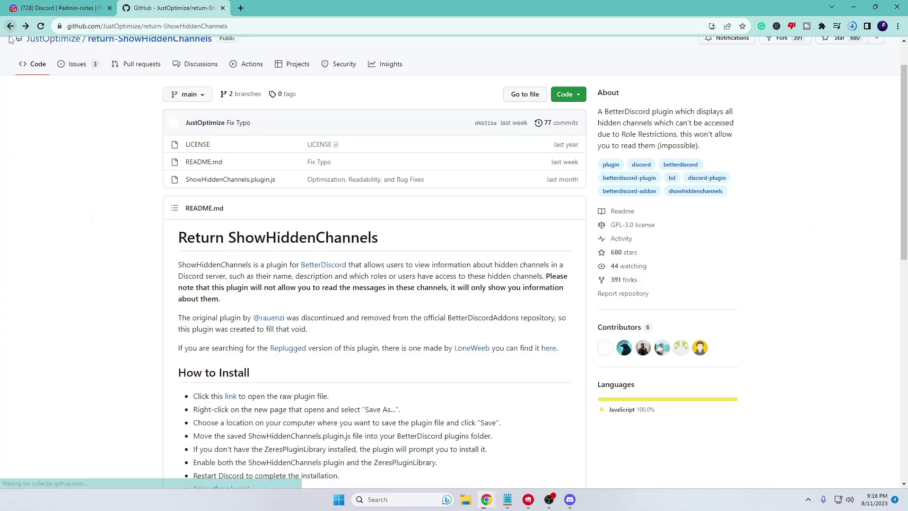
scroll(321, 345, down, 3)
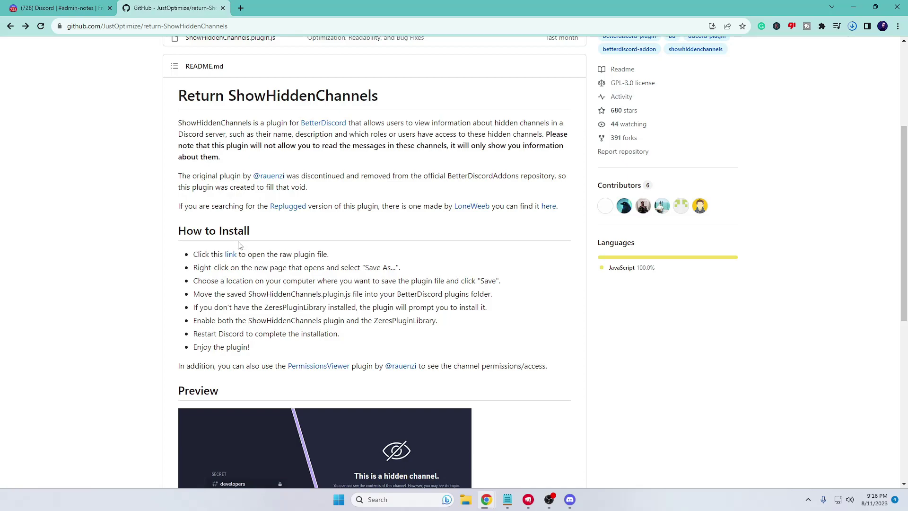
click(852, 26)
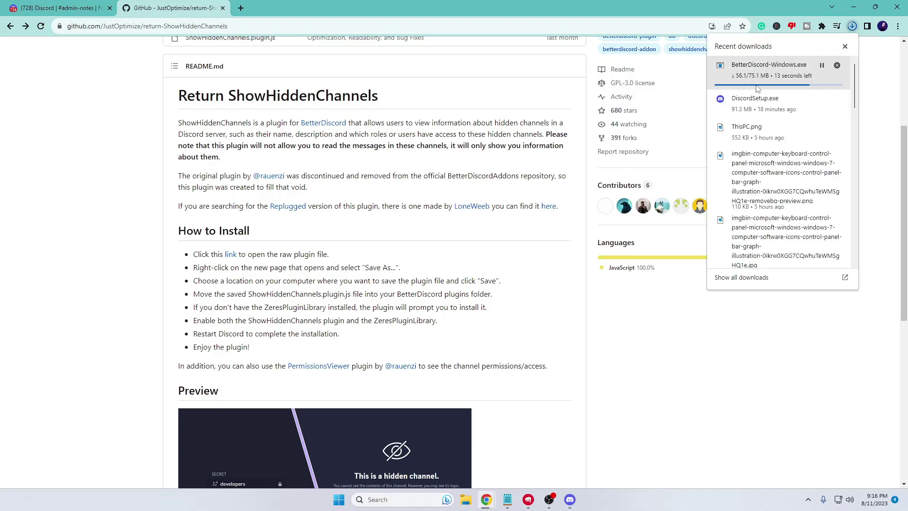
click(767, 53)
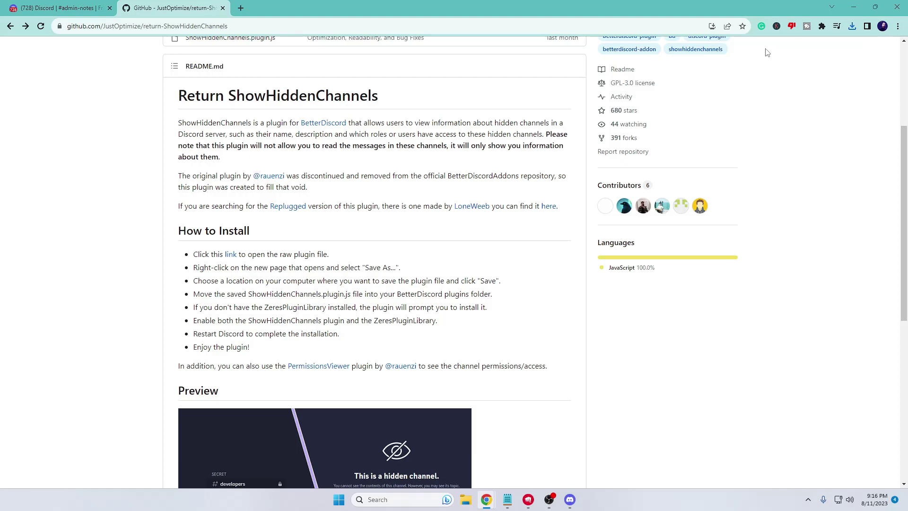
Accept the license agreement and install BetterDiscord into the regular Discord version, then finish the installer.
click(339, 294)
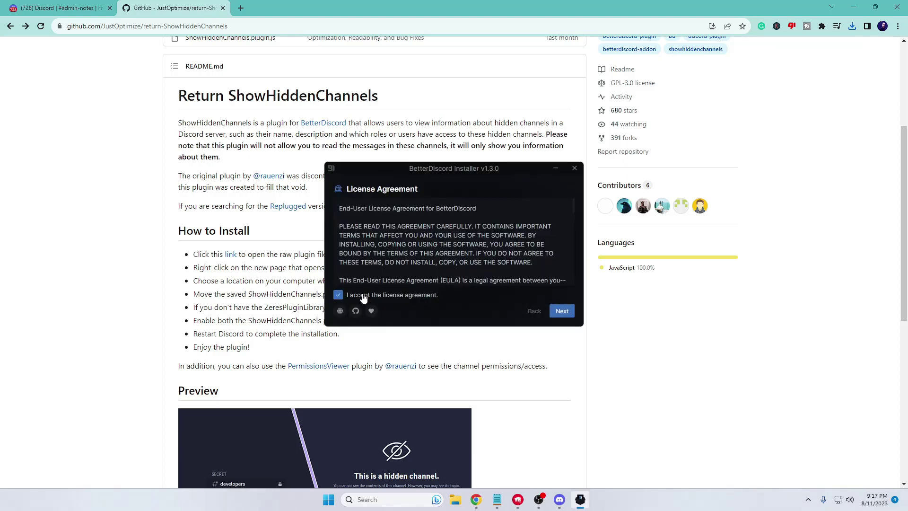
click(562, 311)
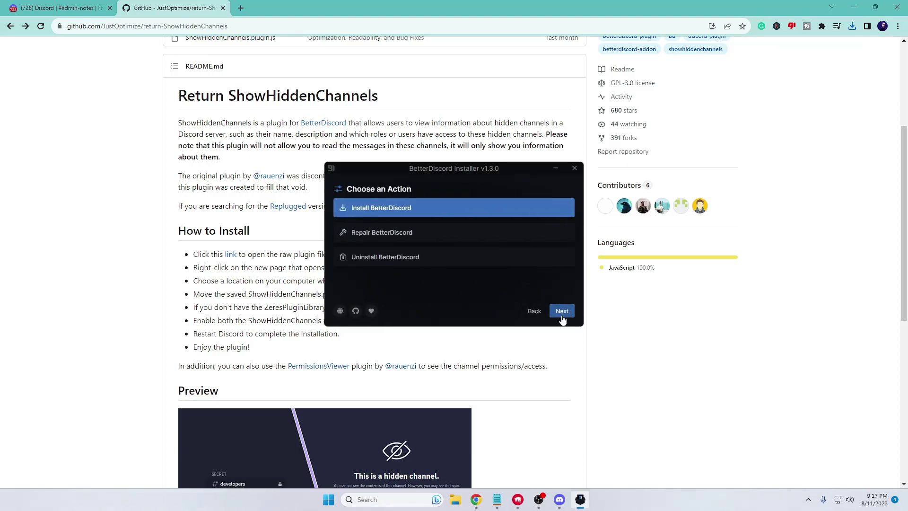
click(563, 311)
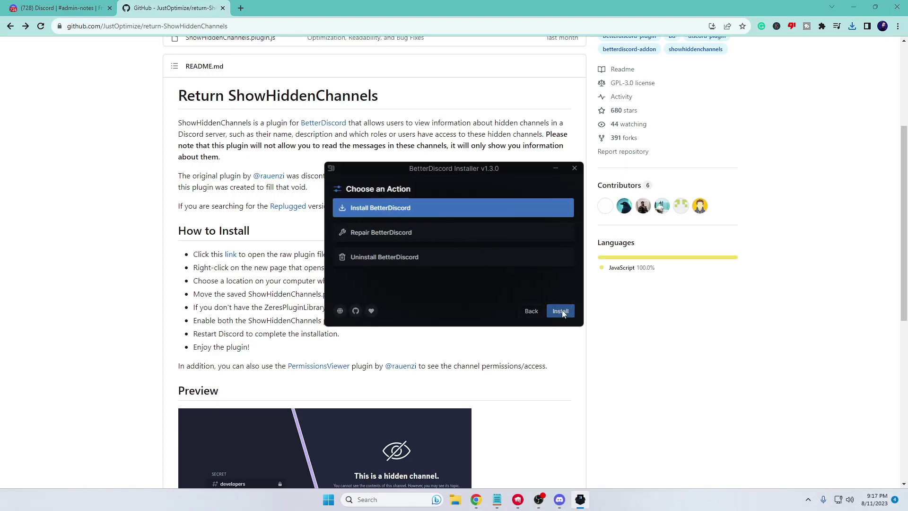
click(388, 217)
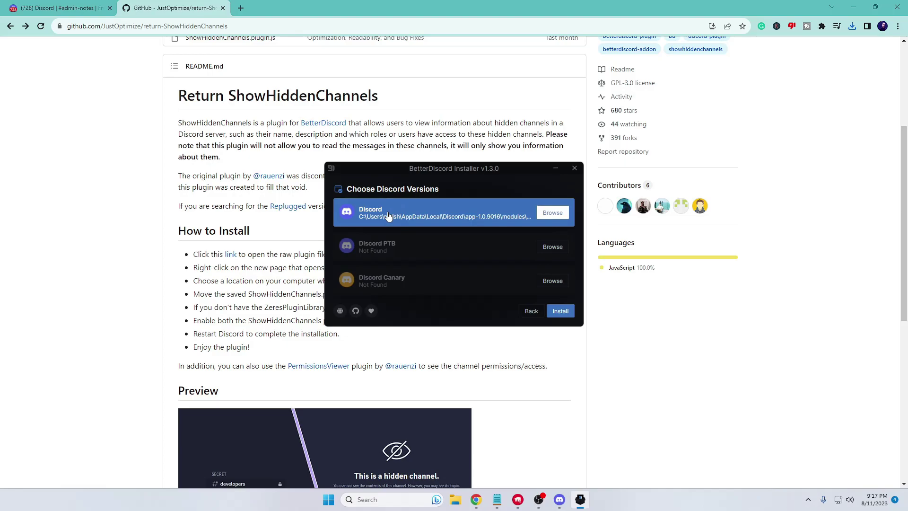
click(559, 312)
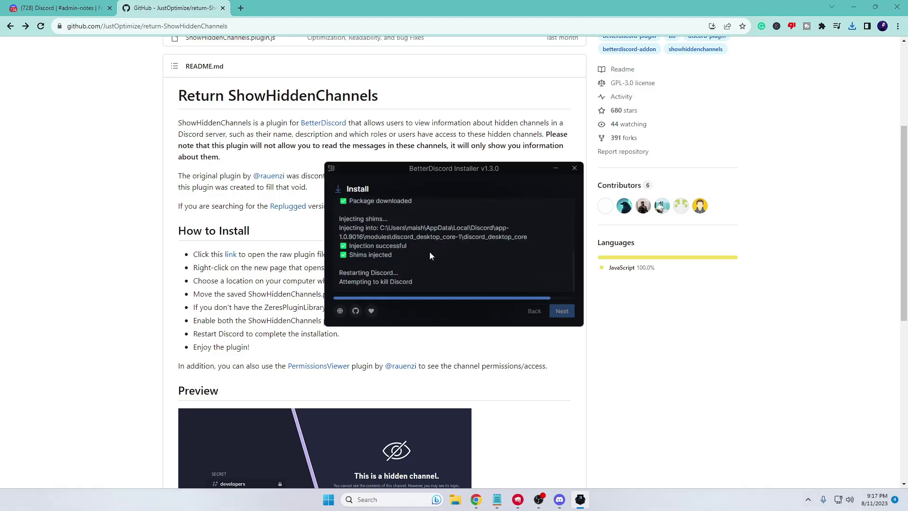
click(562, 310)
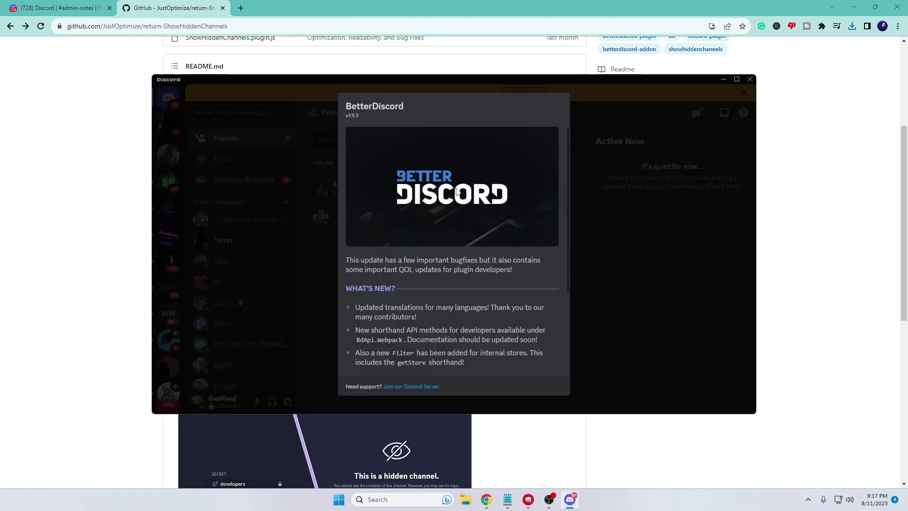
Dismiss the BetterDiscord changelog in Discord and open the plugin folder from the BetterDiscord plugin settings.
scroll(473, 300, down, 3)
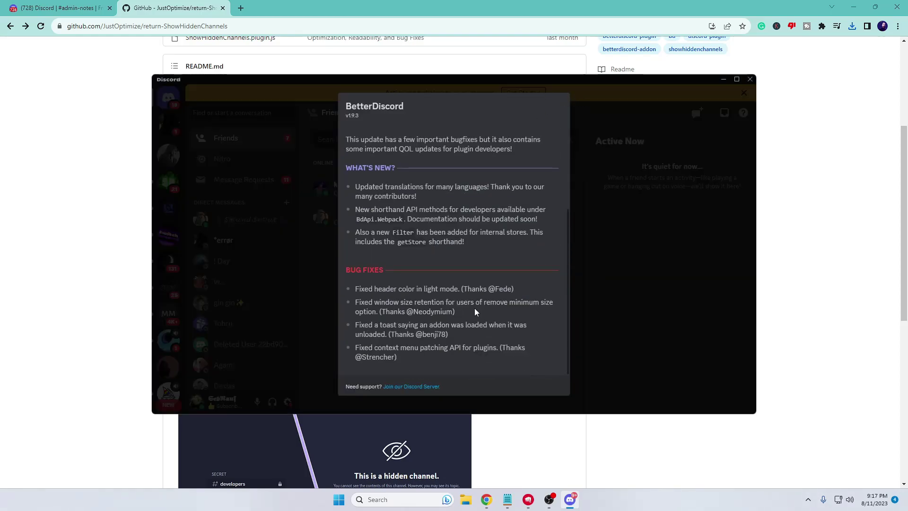
click(608, 301)
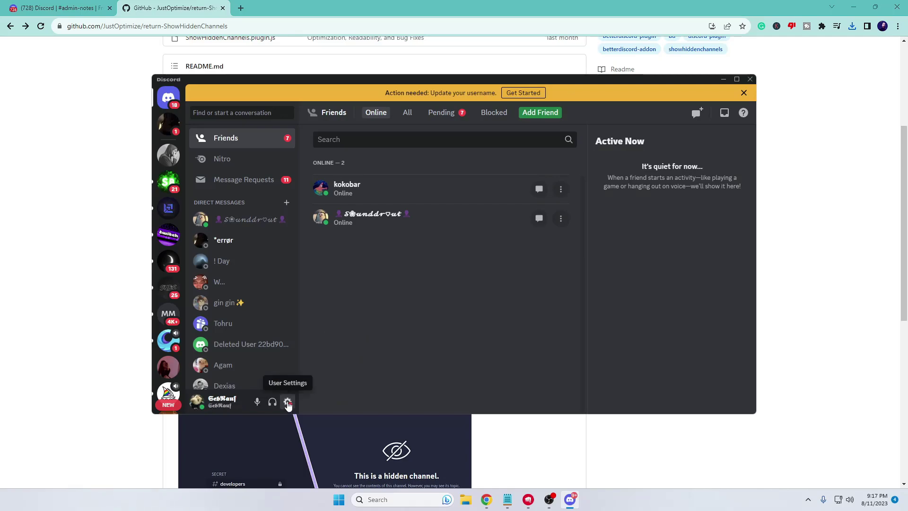
click(288, 402)
scroll(277, 334, down, 4)
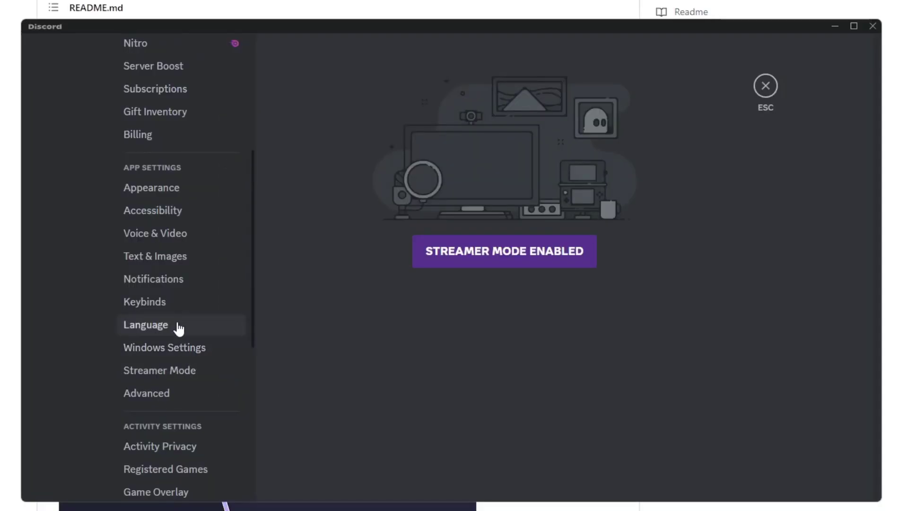
scroll(179, 328, down, 5)
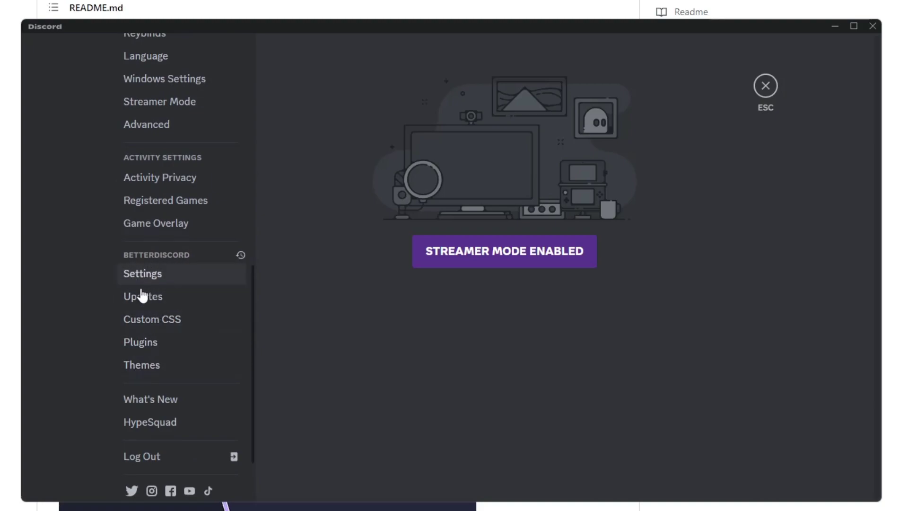
click(148, 344)
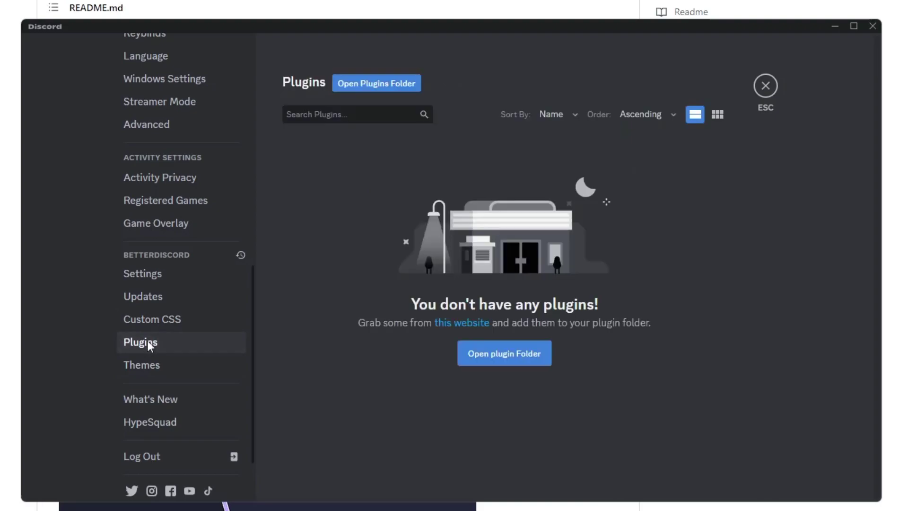
click(511, 358)
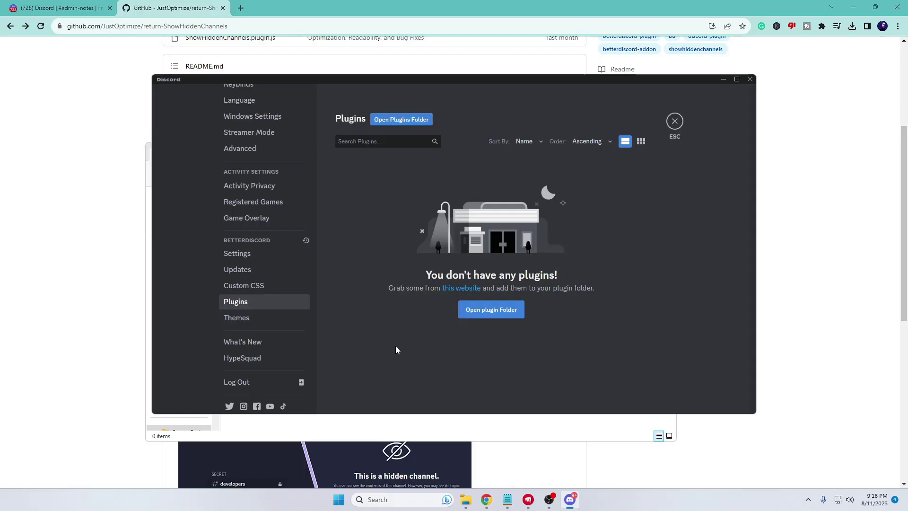
Close the Discord window and end its remaining background process in Task Manager, then minimize Task Manager.
click(751, 80)
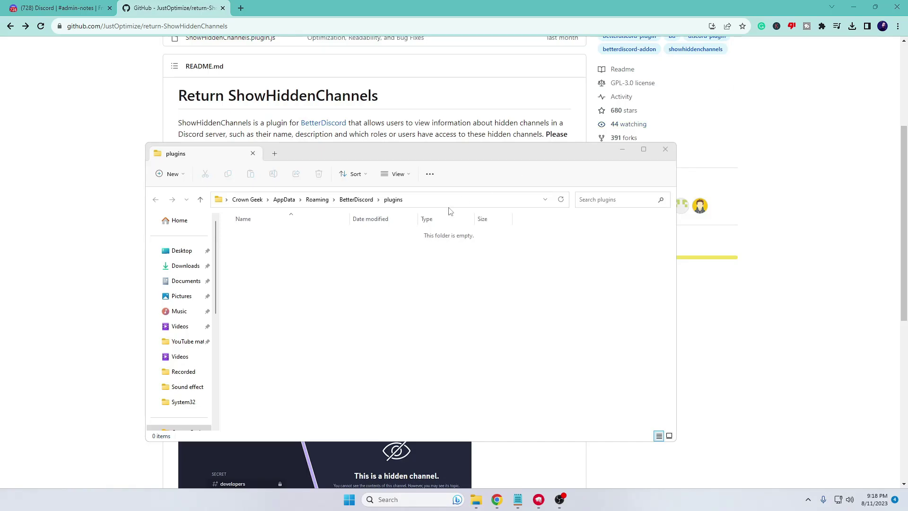
right_click(352, 499)
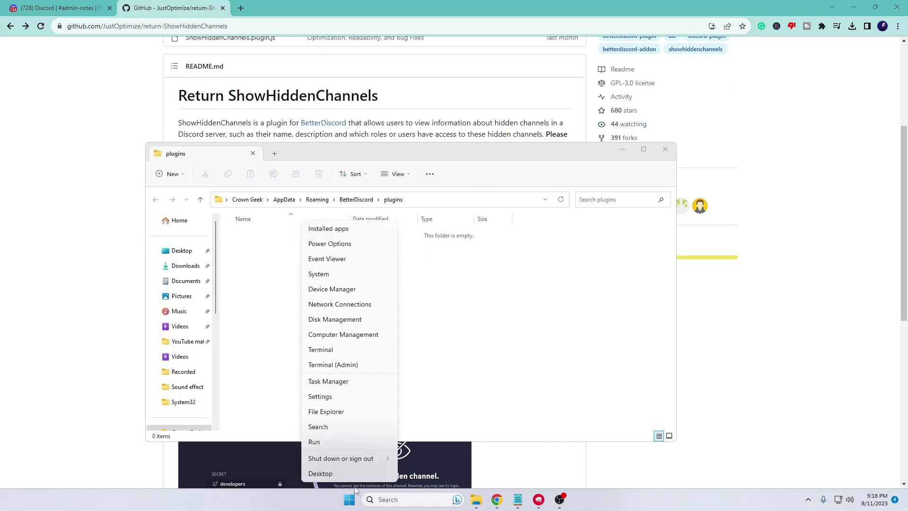
click(330, 382)
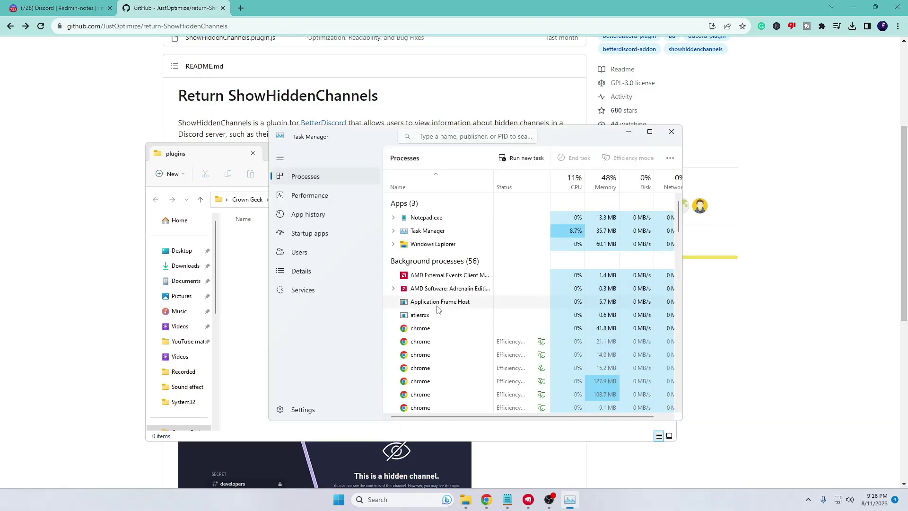
scroll(440, 308, down, 2)
scroll(439, 319, down, 1)
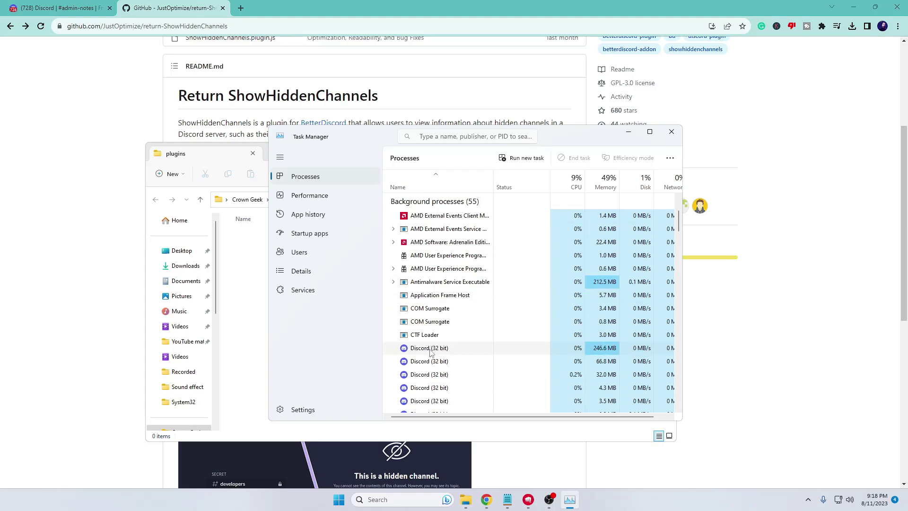
right_click(430, 349)
click(463, 358)
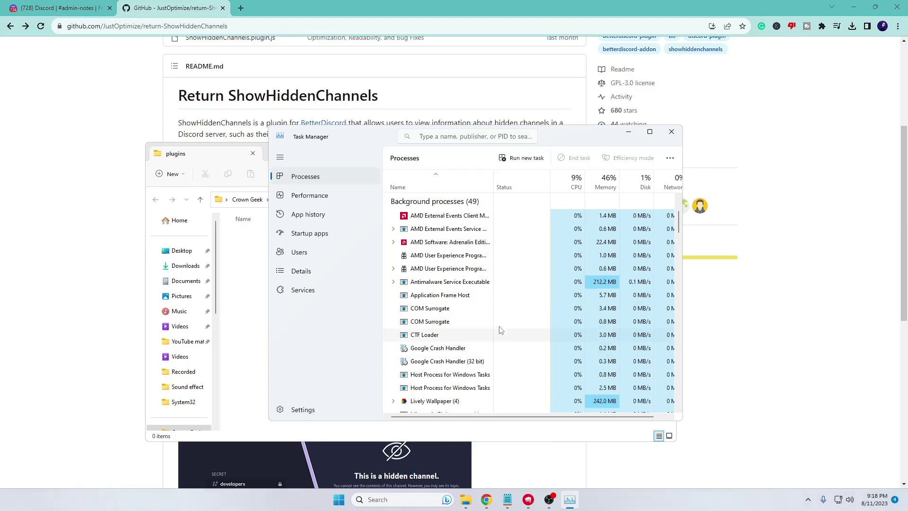
click(628, 133)
Open the raw ShowHiddenChannels plugin file from the README's install instructions and save it as a JavaScript file in Downloads.
drag(533, 154, 666, 166)
click(105, 192)
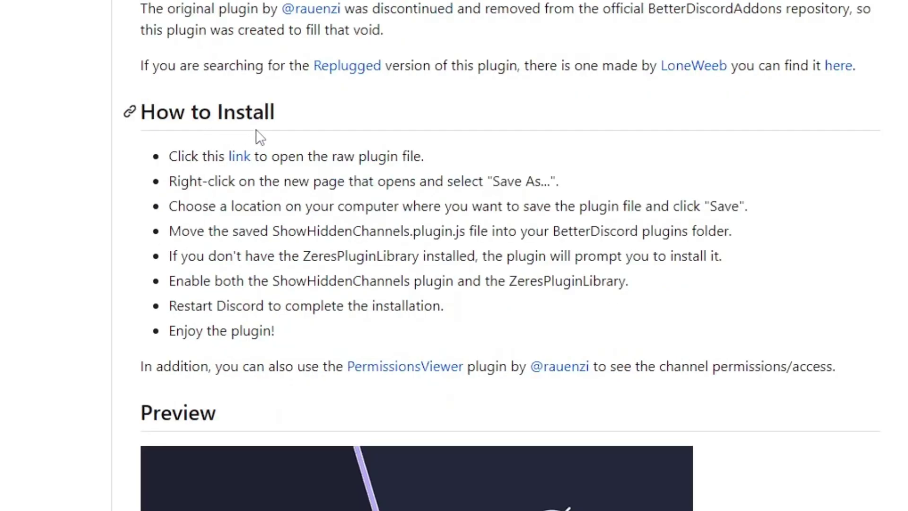
click(244, 161)
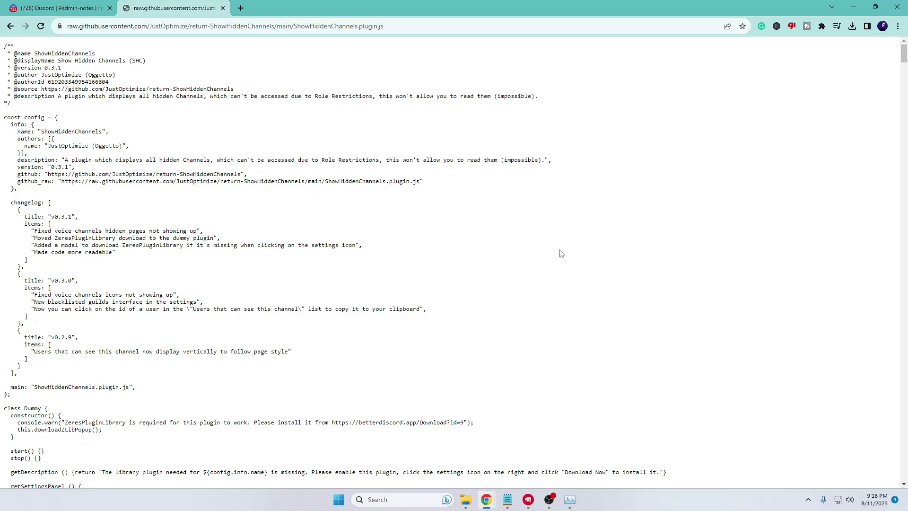
right_click(591, 245)
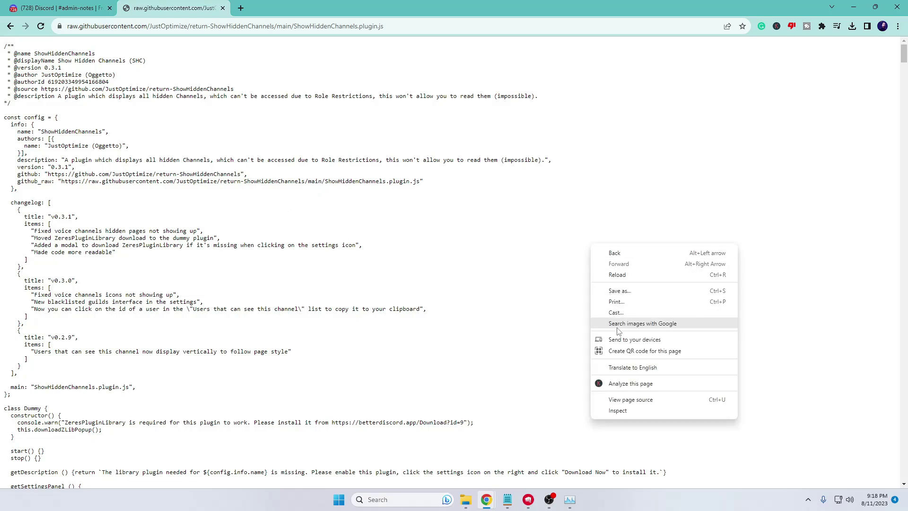
click(617, 291)
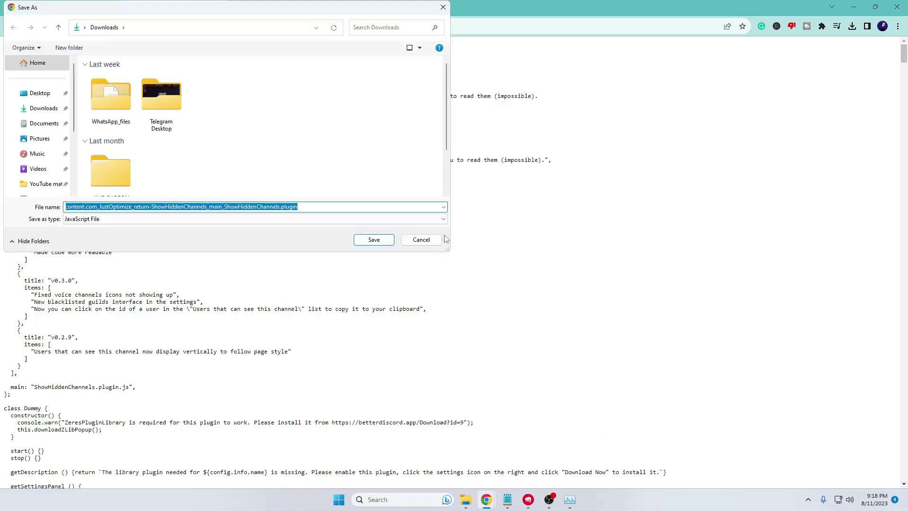
click(57, 111)
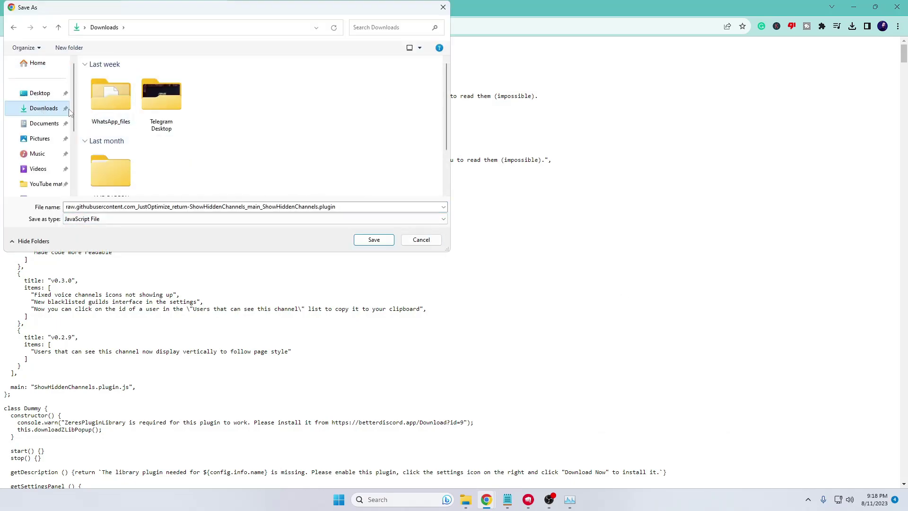
click(369, 241)
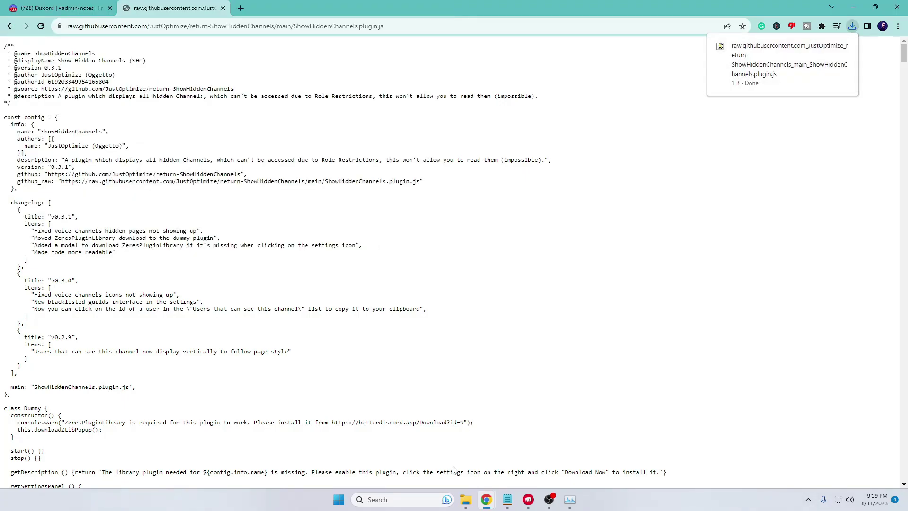
Move the downloaded ShowHiddenChannels plugin file from Downloads into the BetterDiscord plugins folder, and put both folder windows away.
click(465, 499)
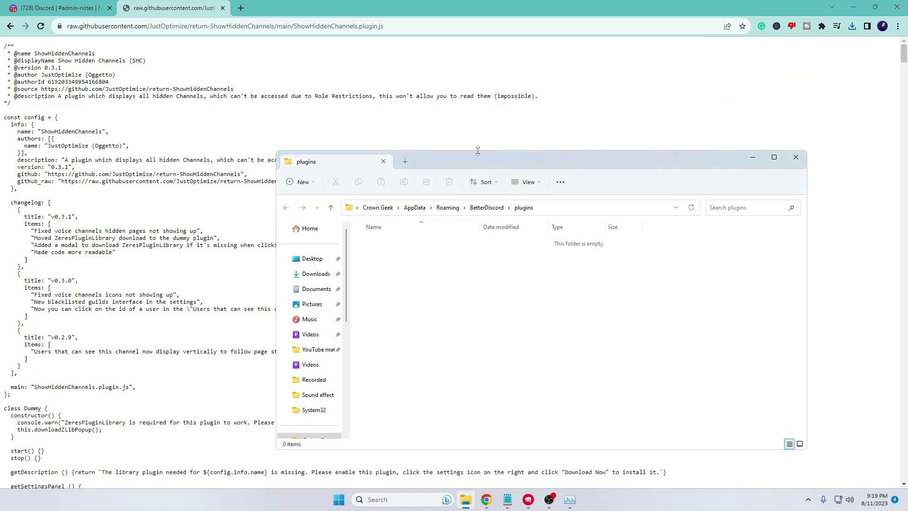
drag(483, 161, 595, 104)
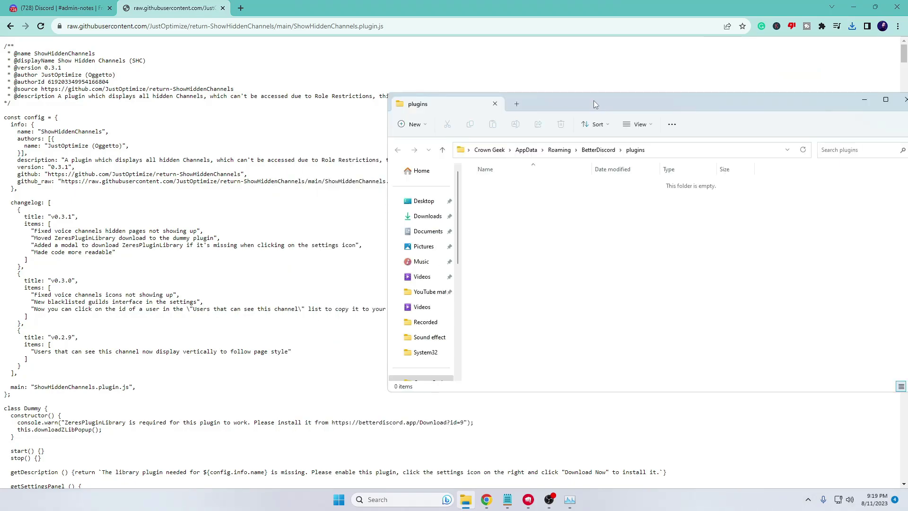
key(super+e)
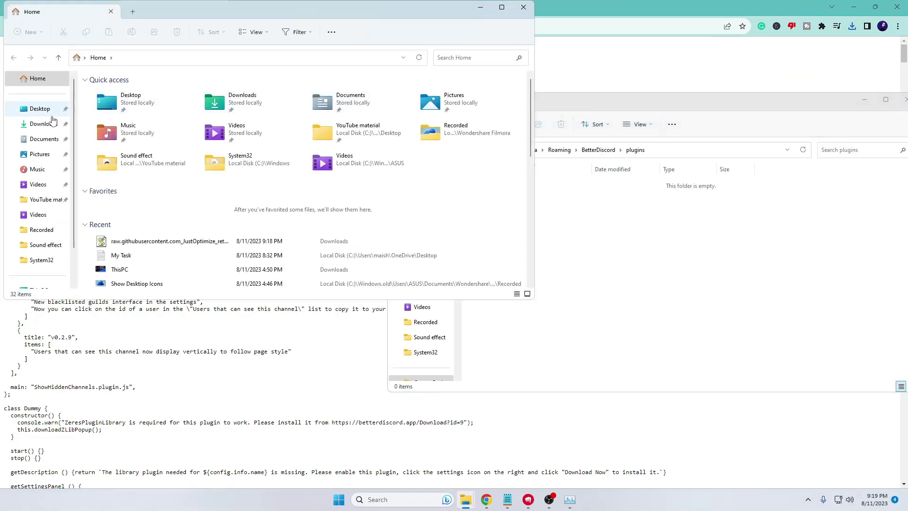
click(43, 124)
drag(300, 13, 307, 150)
drag(539, 277, 426, 277)
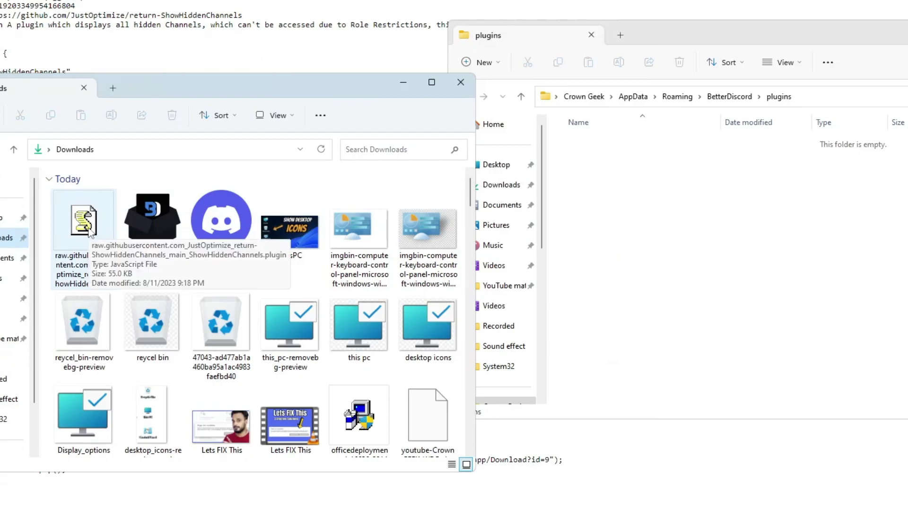
drag(81, 220, 736, 241)
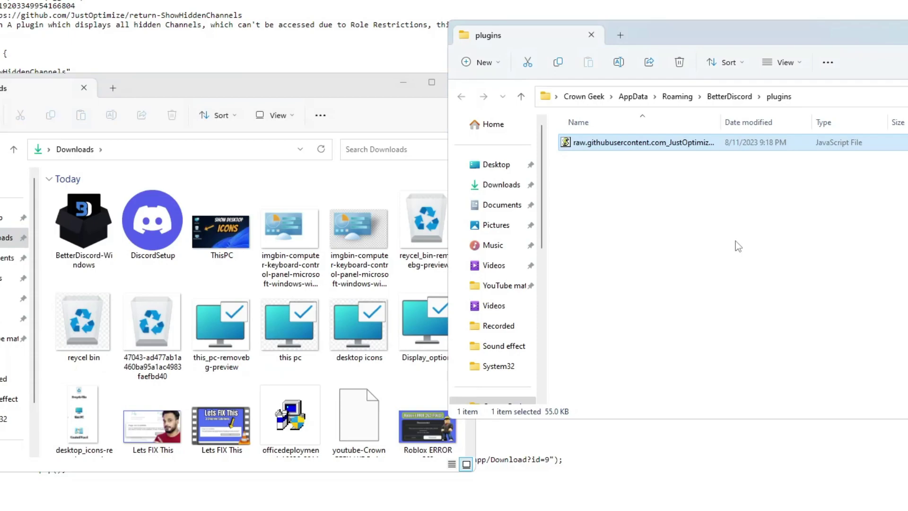
drag(614, 27, 412, 33)
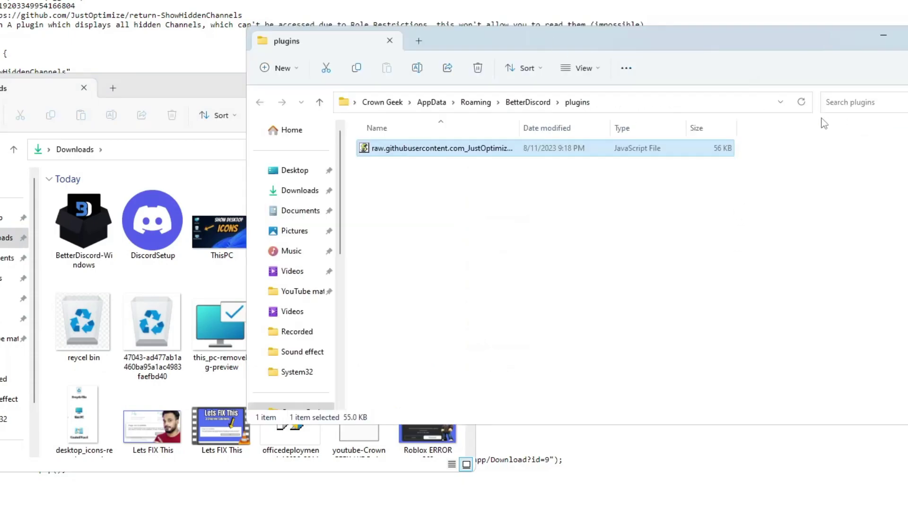
click(882, 35)
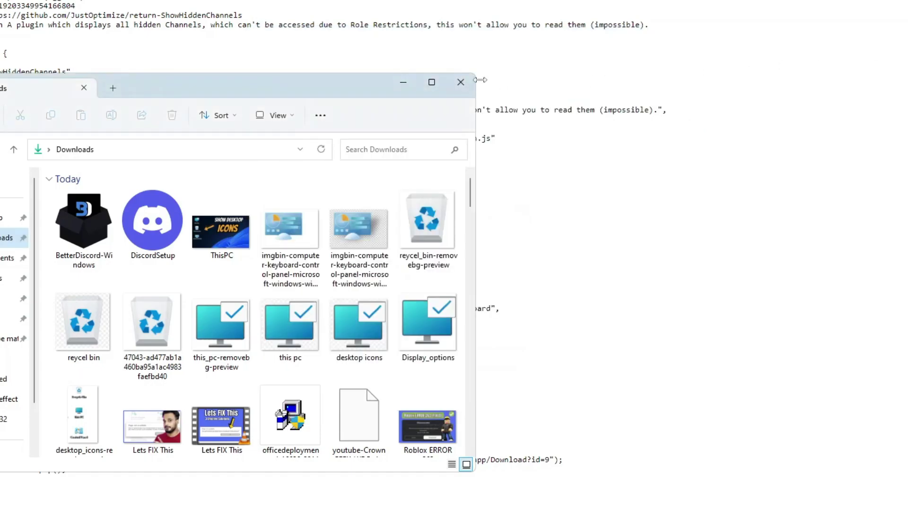
click(464, 84)
Launch the Discord desktop app, download the missing library plugin for ShowHiddenChannels, and dismiss the ZeresPluginLibrary changelog.
key(super+s)
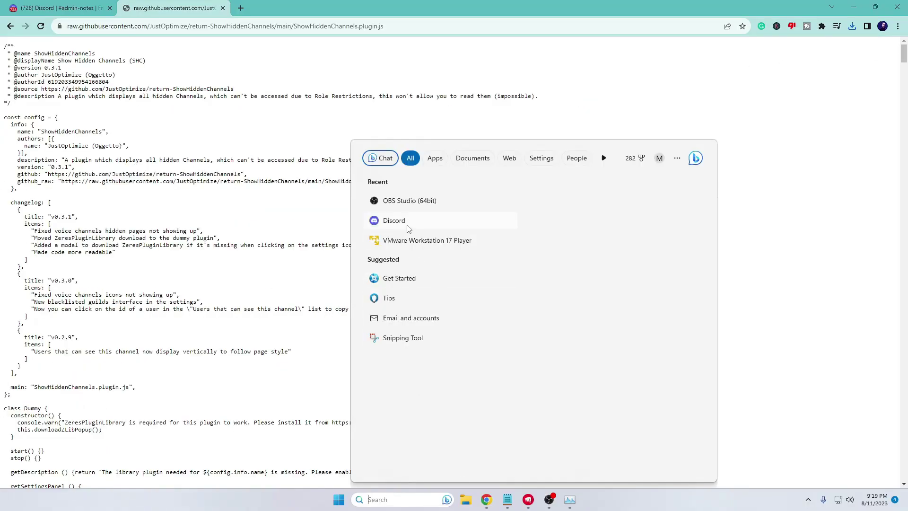
click(413, 226)
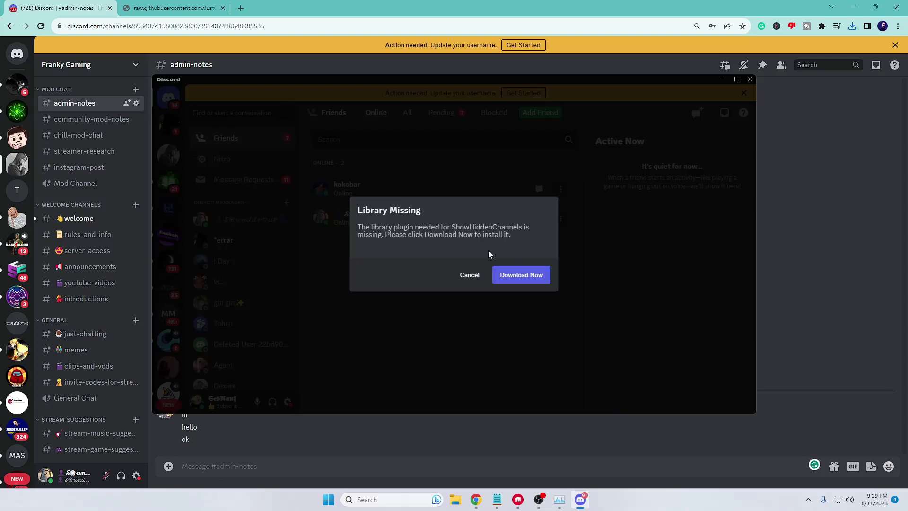
click(521, 278)
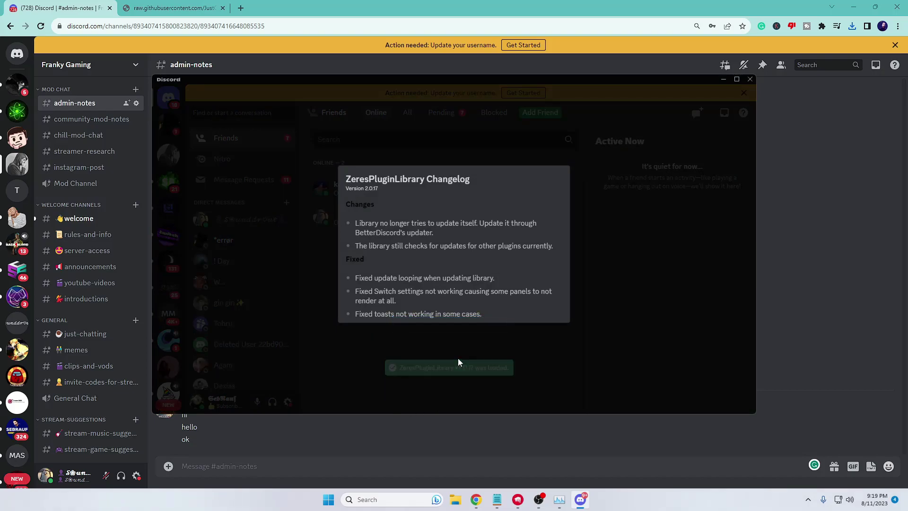
click(349, 363)
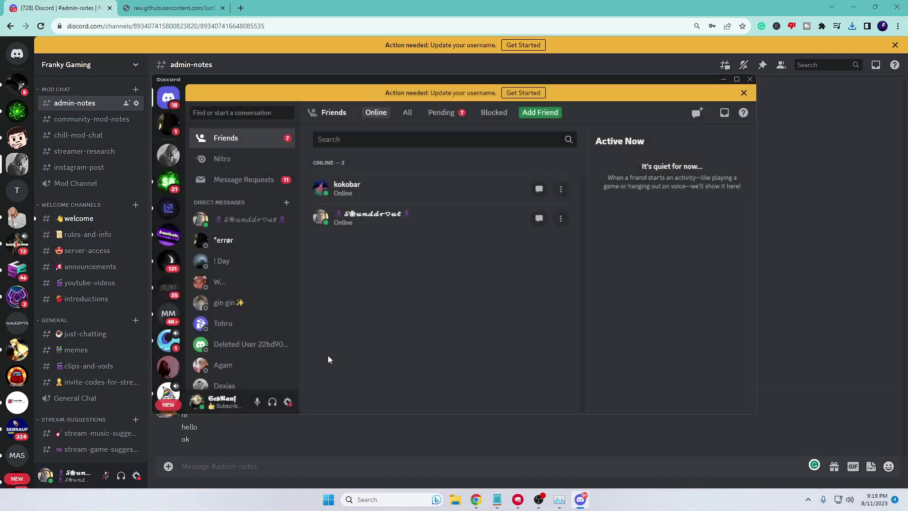
Enable the ShowHiddenChannels plugin in Discord's BetterDiscord plugin settings.
scroll(291, 366, down, 3)
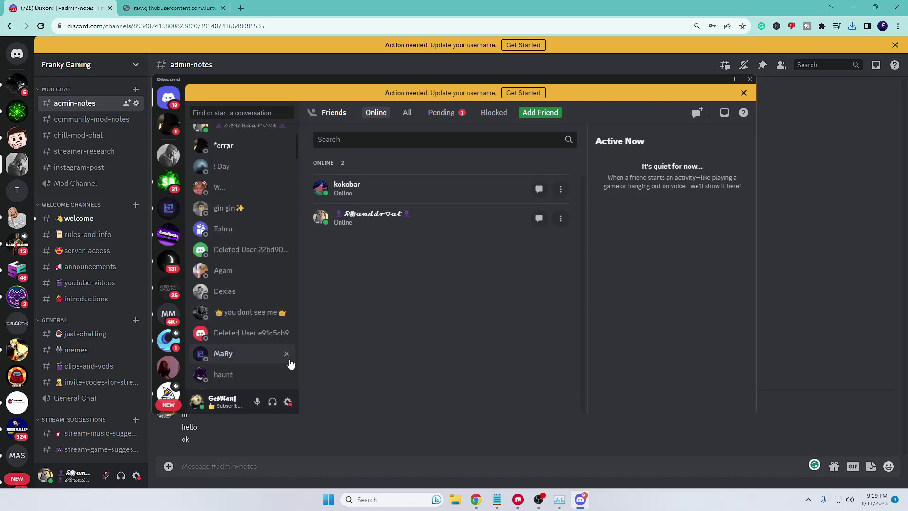
click(288, 402)
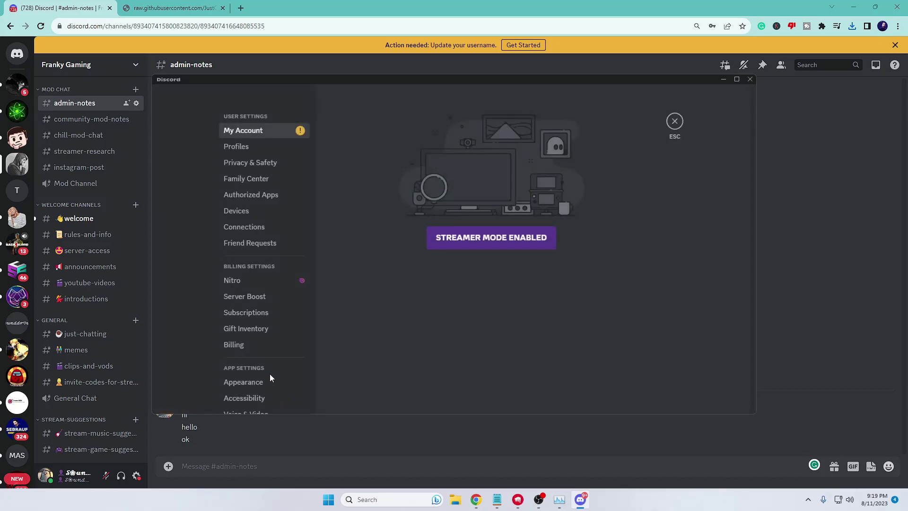
scroll(270, 374, down, 5)
scroll(251, 337, down, 3)
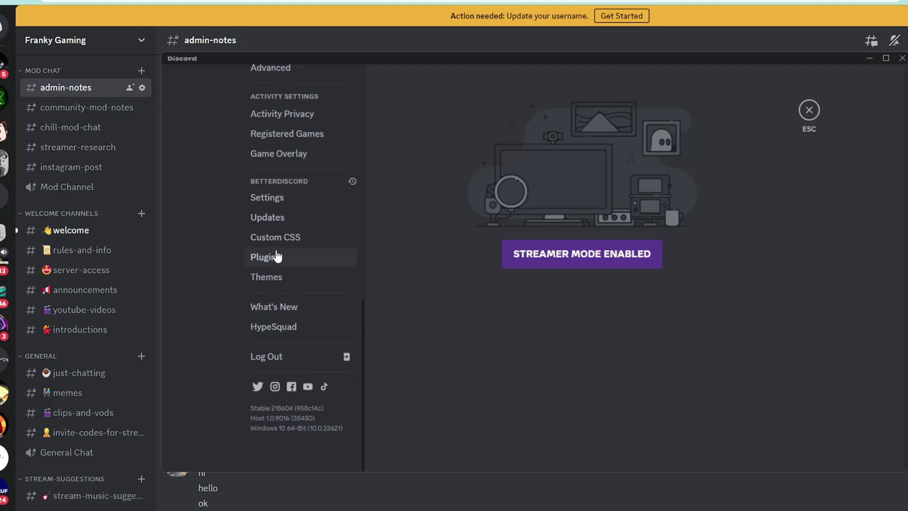
click(276, 258)
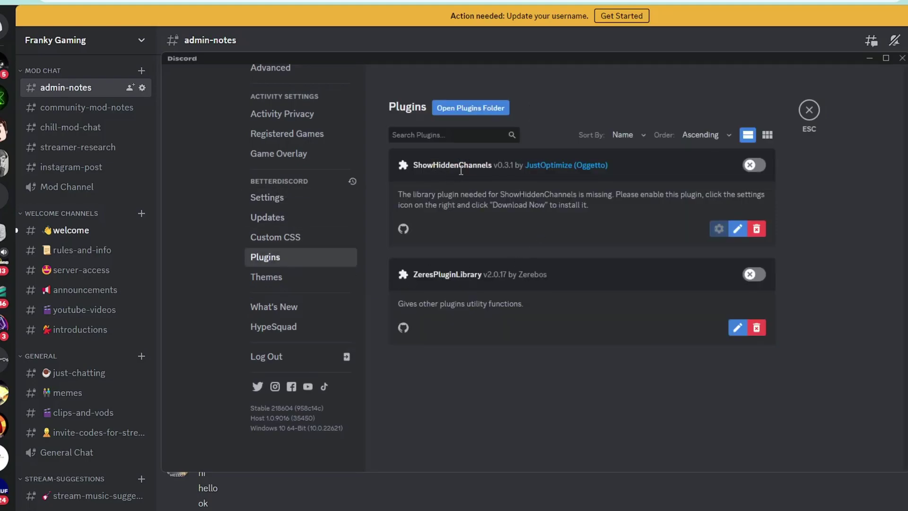
click(755, 167)
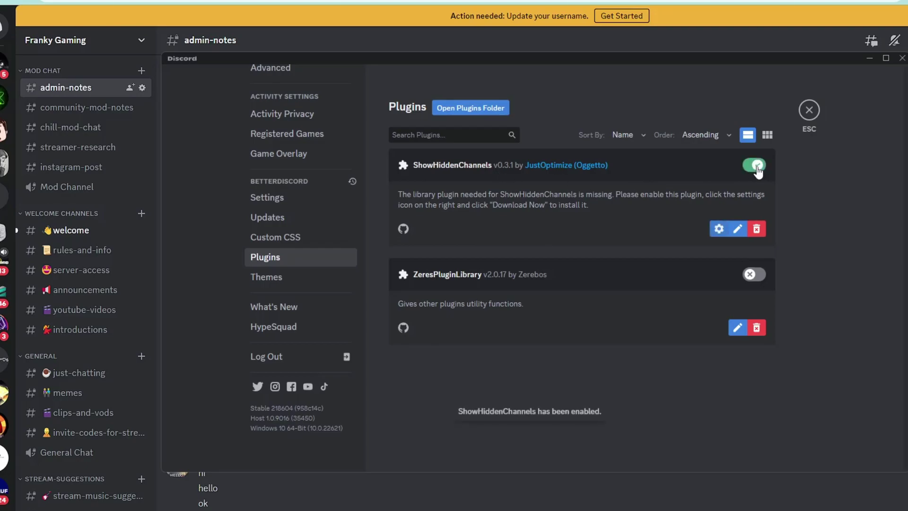
Request the missing library download from the ShowHiddenChannels settings, enable ZeresPluginLibrary, and leave the user settings.
click(719, 230)
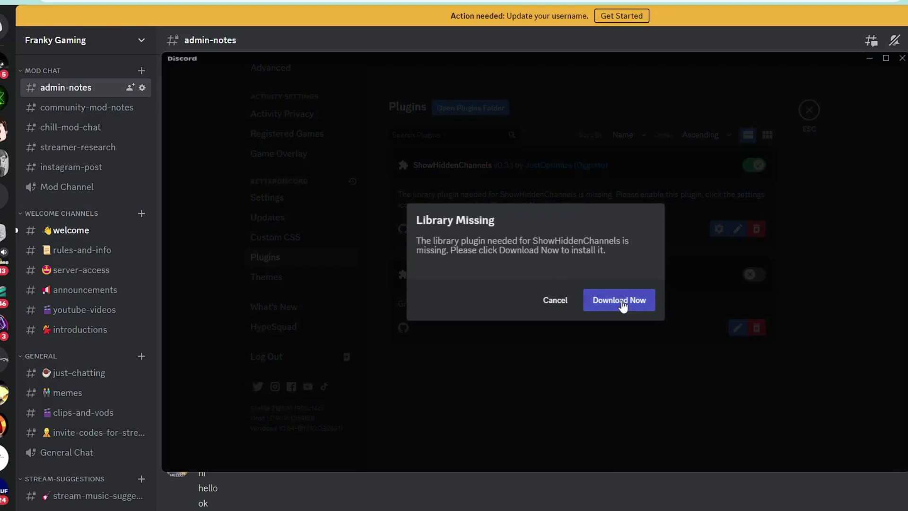
click(622, 302)
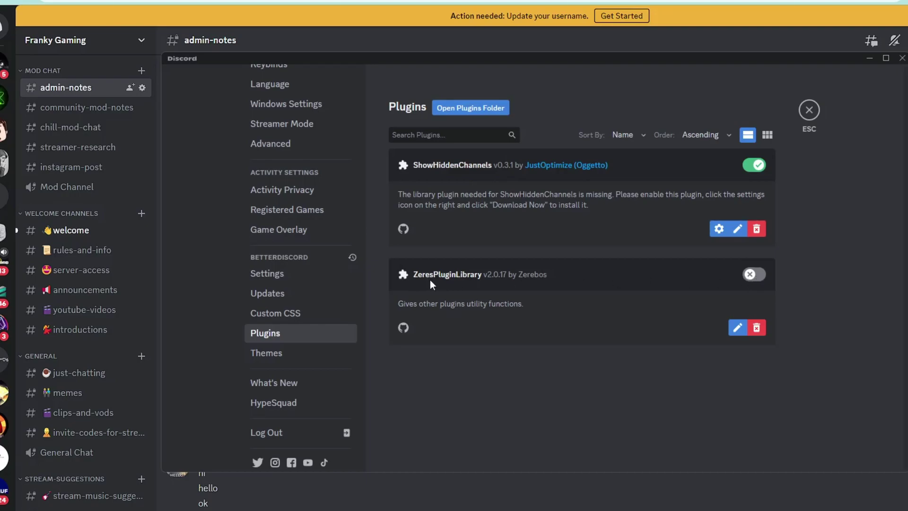
click(755, 275)
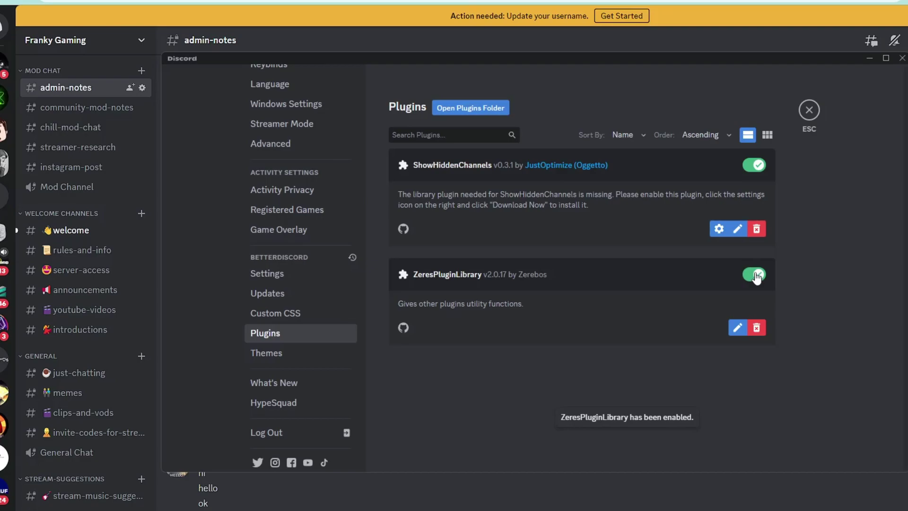
key(Escape)
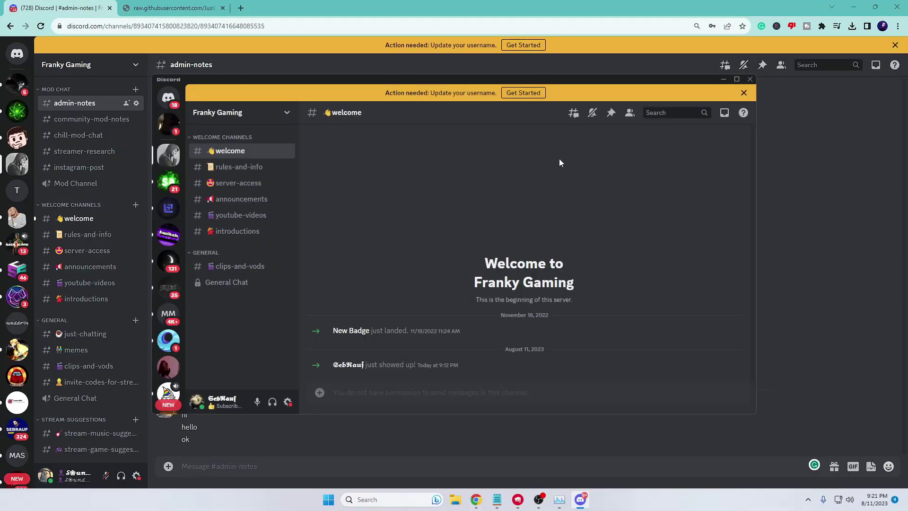
Close the Discord desktop window, end its background process in Task Manager, and close Task Manager.
click(751, 81)
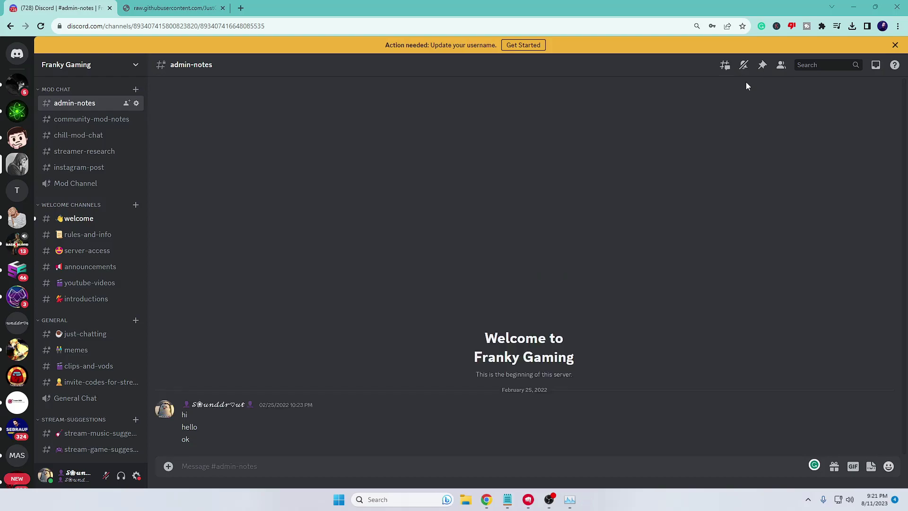
right_click(340, 500)
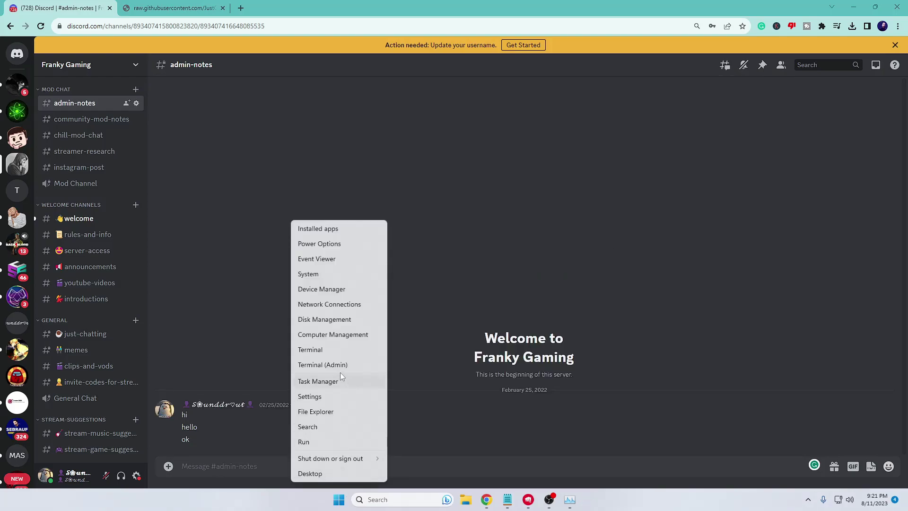
click(336, 381)
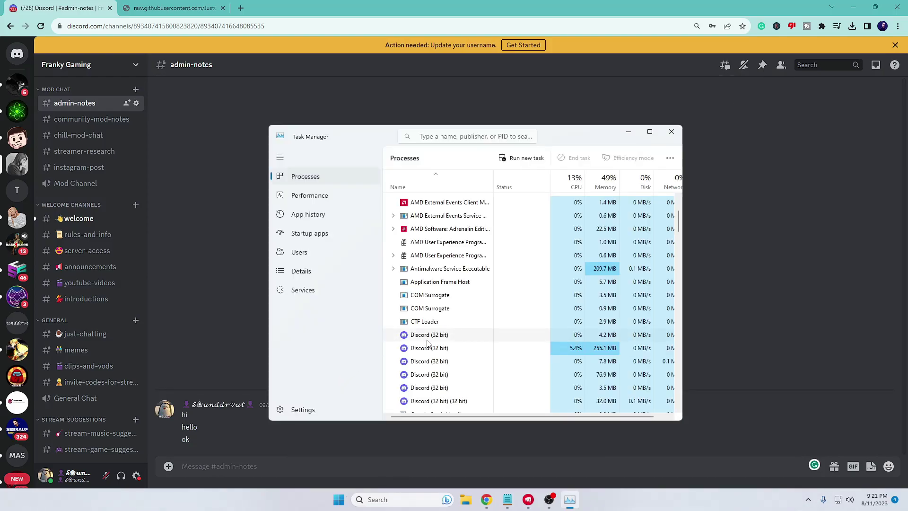
right_click(429, 338)
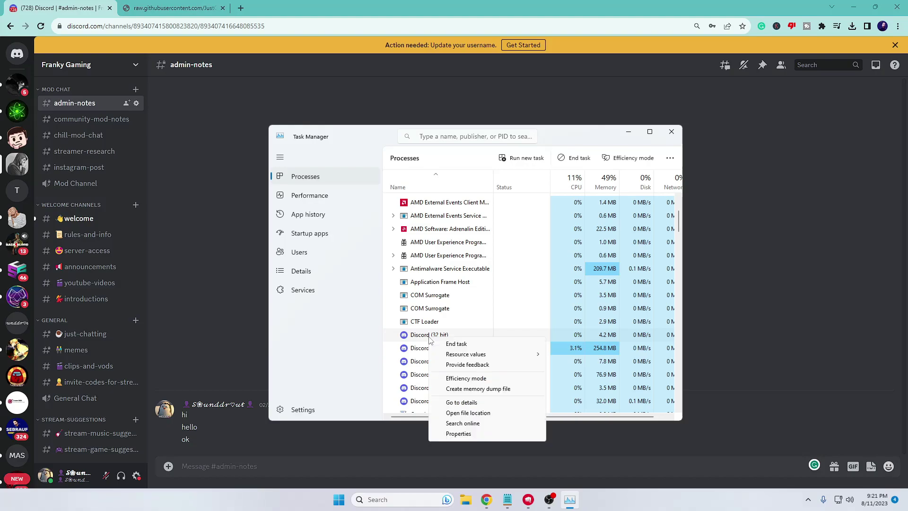
click(457, 345)
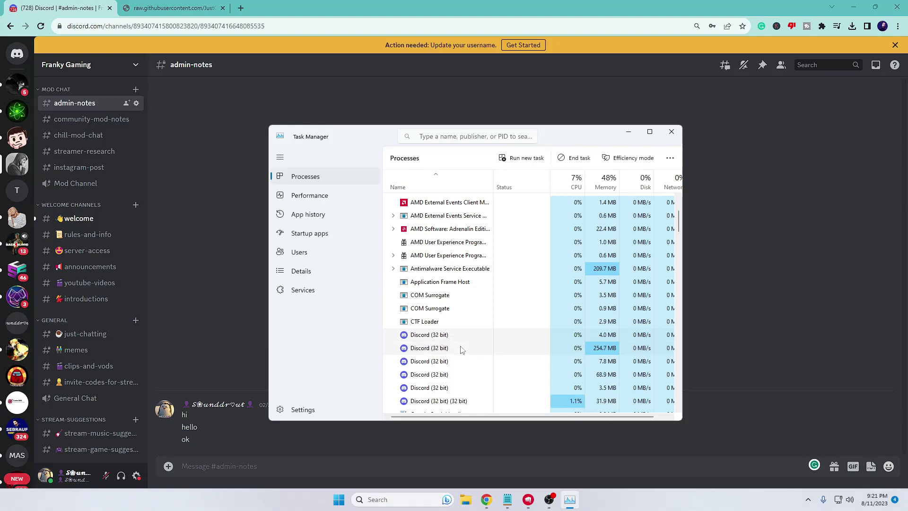
click(671, 131)
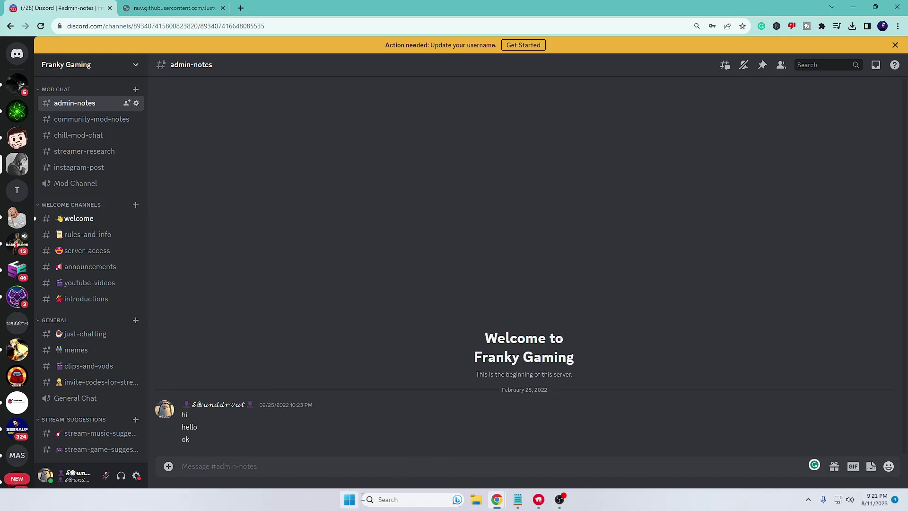
Relaunch the Discord desktop app and dismiss the ShowHiddenChannels changelog.
click(350, 500)
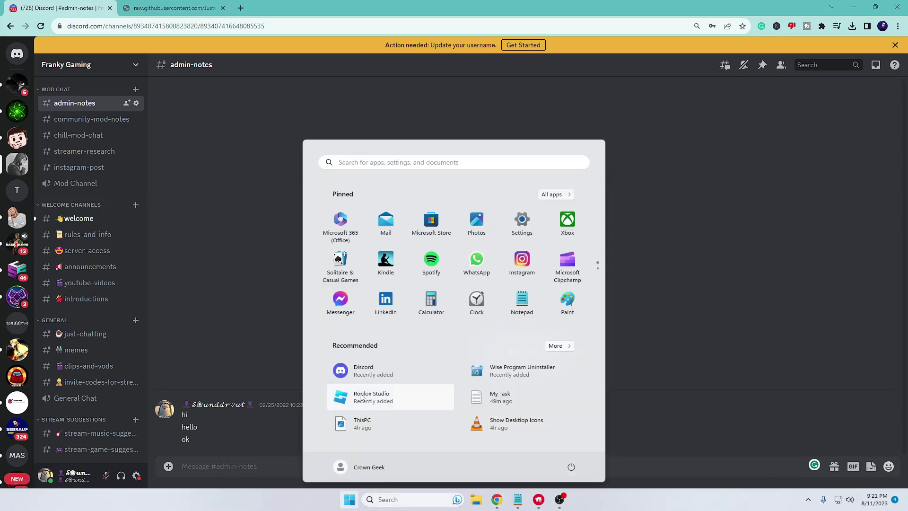
click(367, 370)
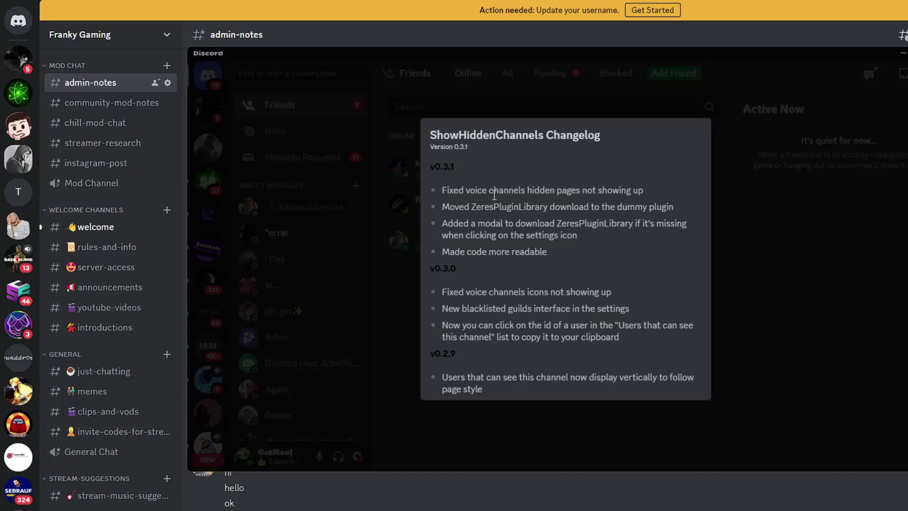
click(398, 297)
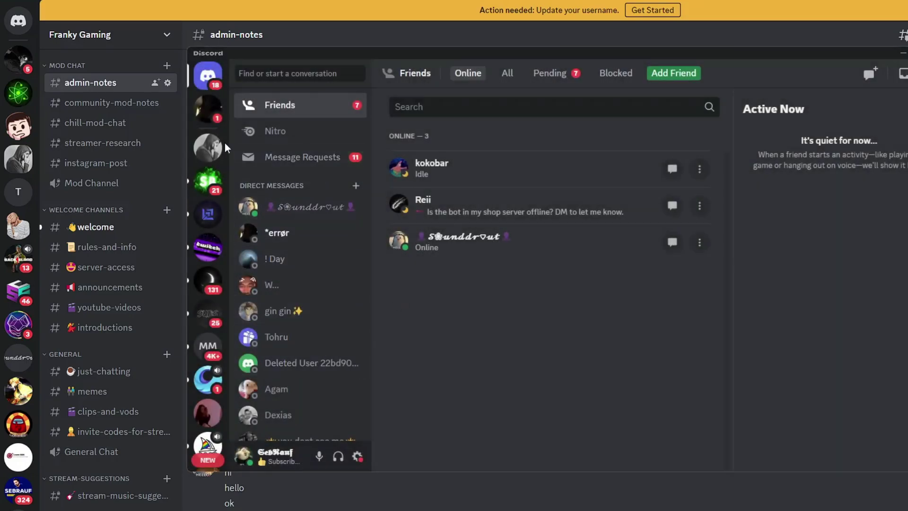
Examine the channel lists of Franky Gaming, a Twitch followers server and Satanic Boosting for hidden channels.
click(215, 152)
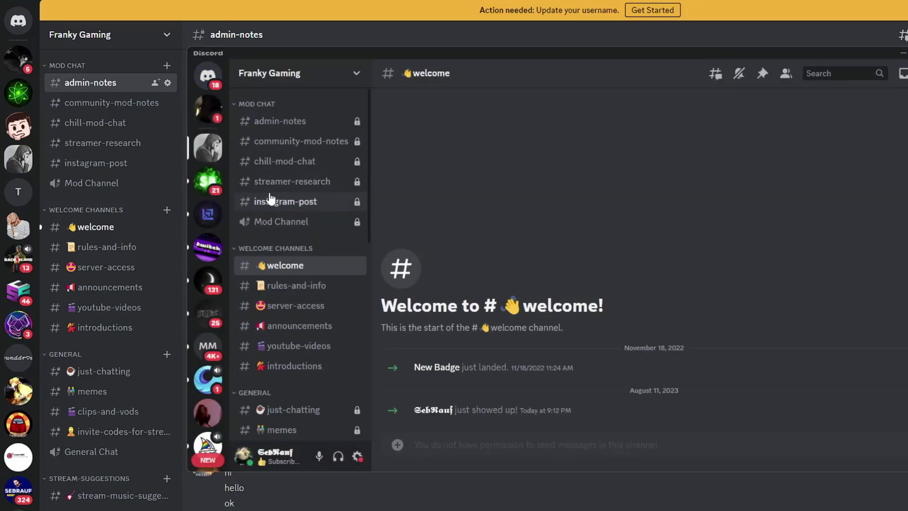
drag(464, 49, 567, 52)
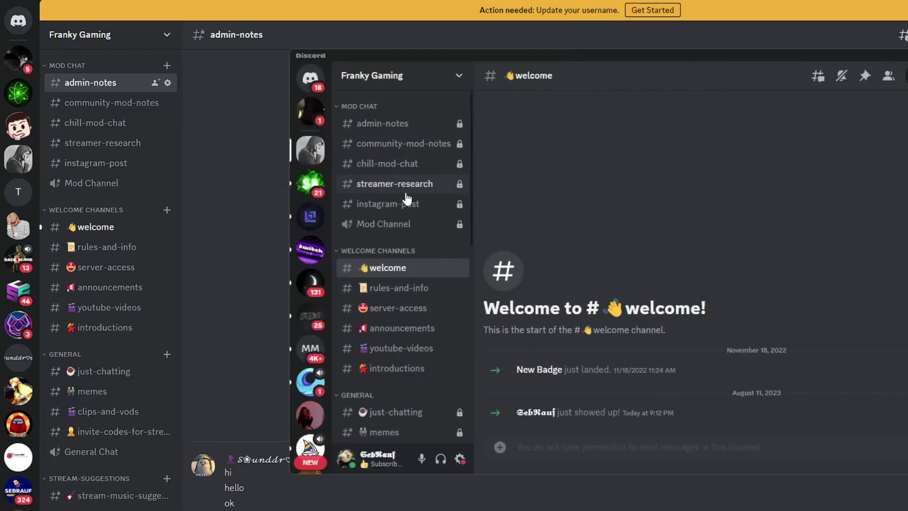
scroll(407, 197, down, 3)
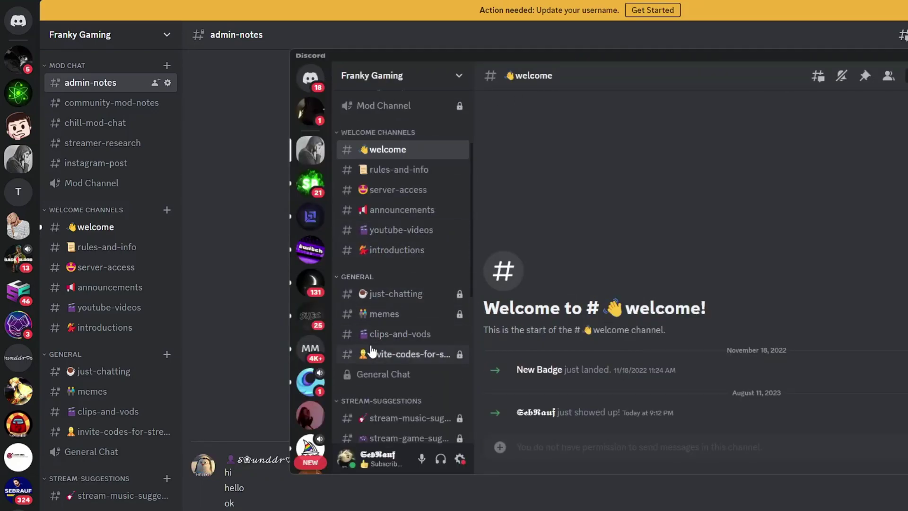
scroll(376, 353, down, 7)
scroll(378, 355, up, 10)
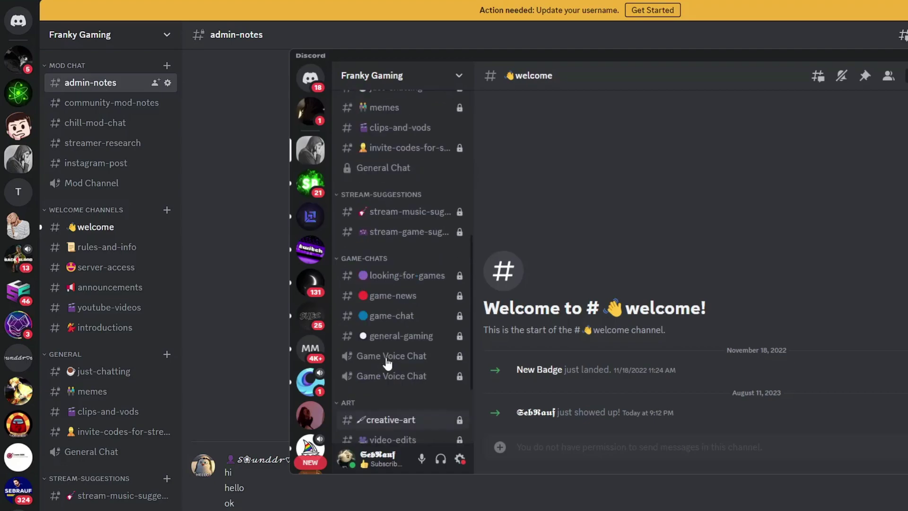
scroll(380, 347, down, 5)
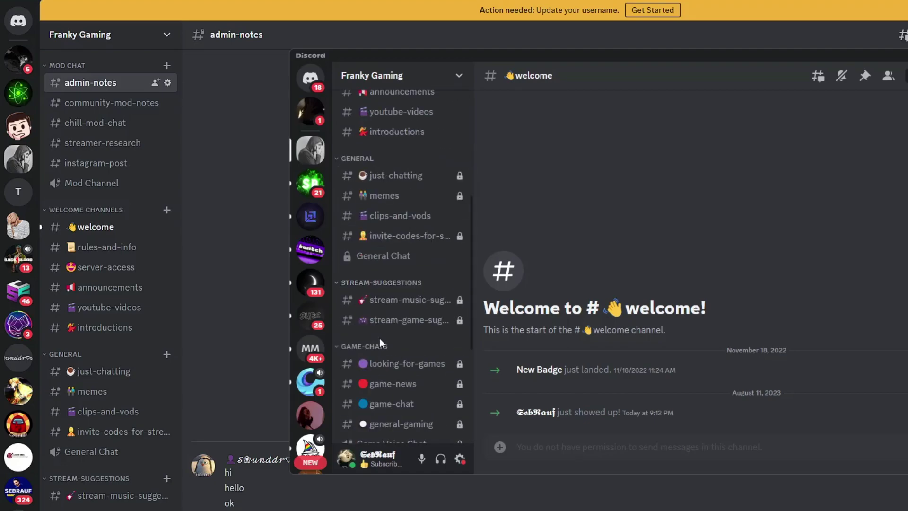
scroll(379, 339, up, 5)
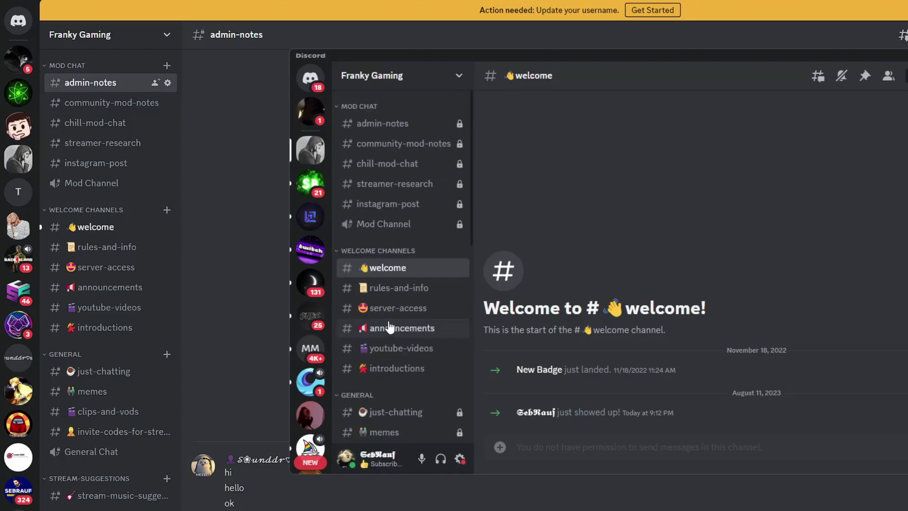
scroll(391, 322, down, 3)
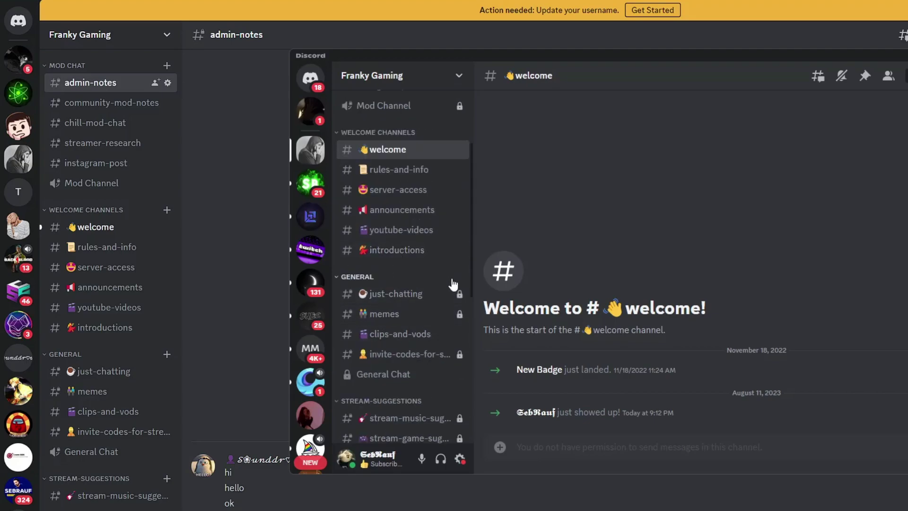
click(310, 250)
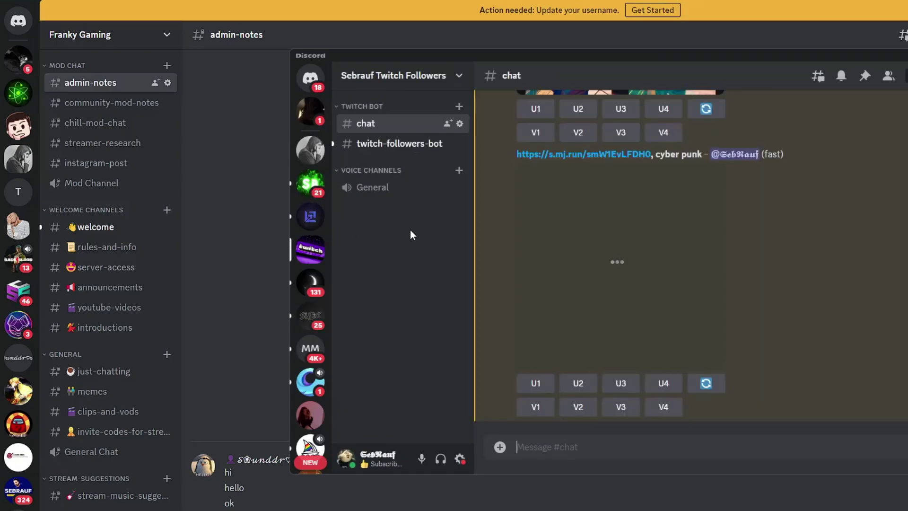
click(310, 184)
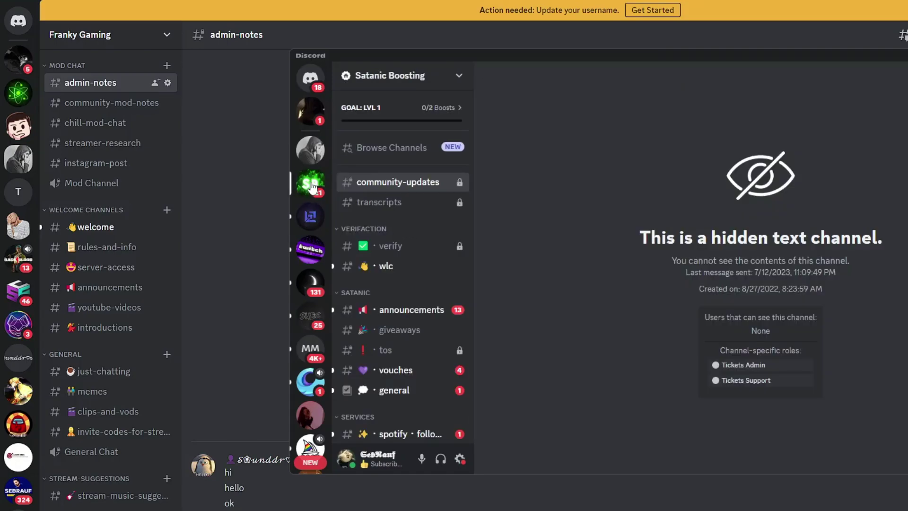